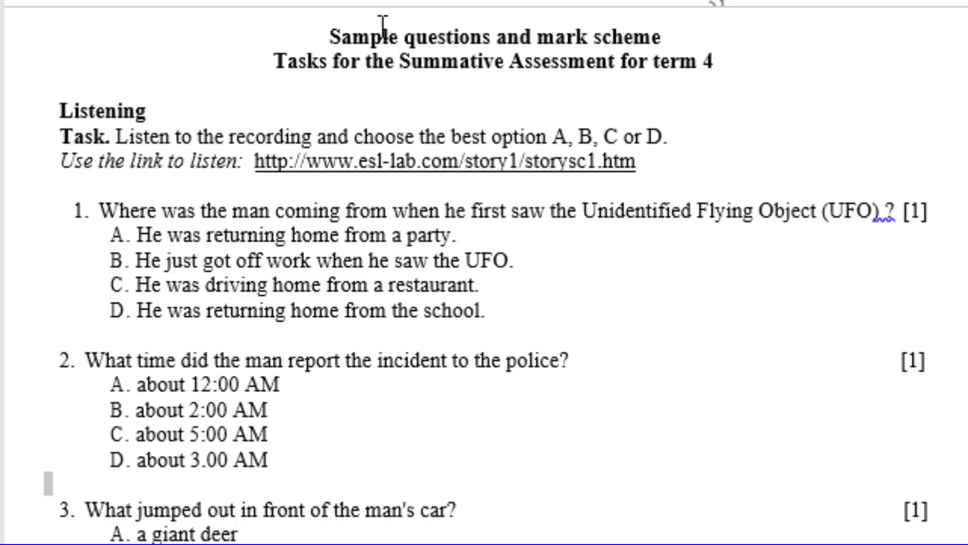
Step: Review the assessment's title, subtitle and Listening heading by selecting them in turn
{"action": "left_click_drag", "start_coordinate": [382, 31], "coordinate": [622, 60]}
{"action": "left_click", "coordinate": [645, 63]}
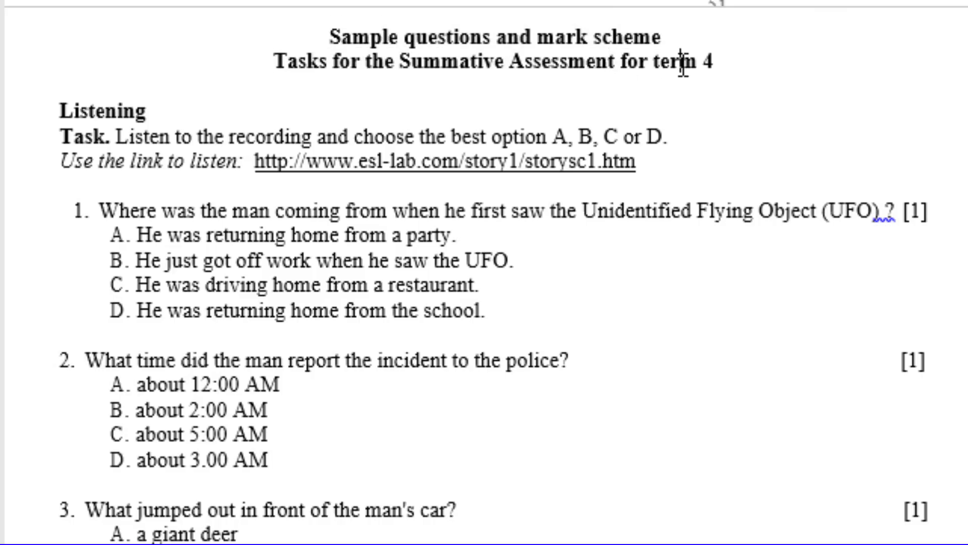
{"action": "double_click", "coordinate": [681, 60]}
{"action": "double_click", "coordinate": [136, 111]}
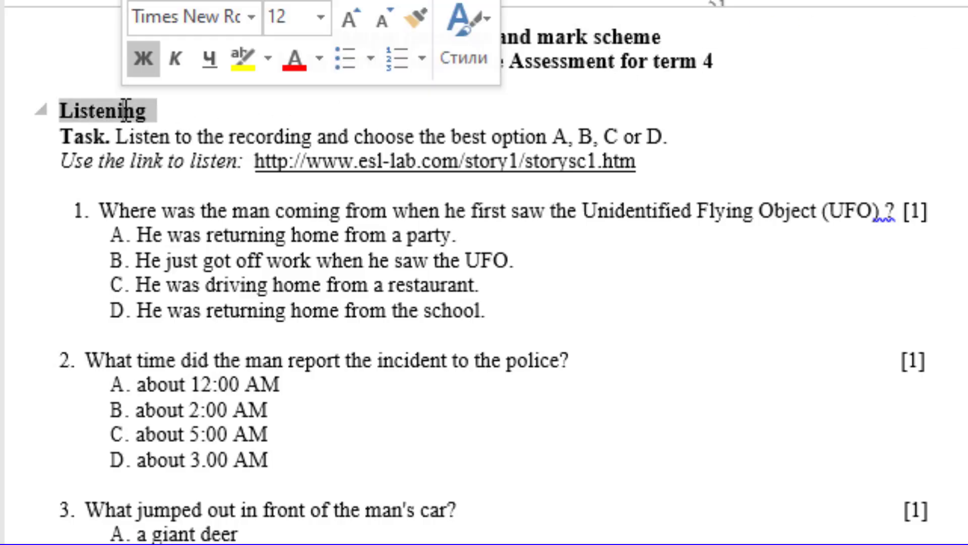
{"action": "left_click", "coordinate": [150, 136]}
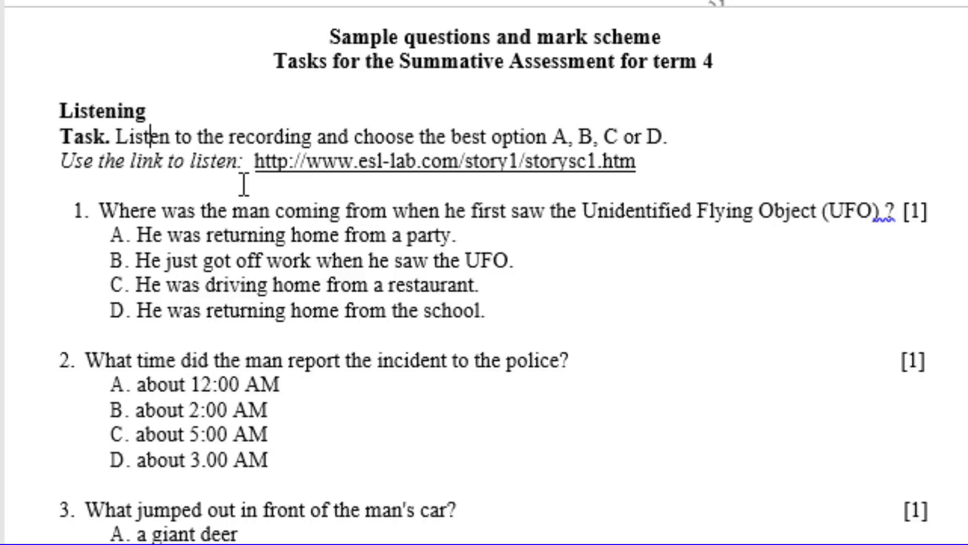
Step: Open the esl-lab.com link, play the UFO-sighting recording and scroll through its transcript
{"action": "left_click", "coordinate": [362, 160], "text": "ctrl"}
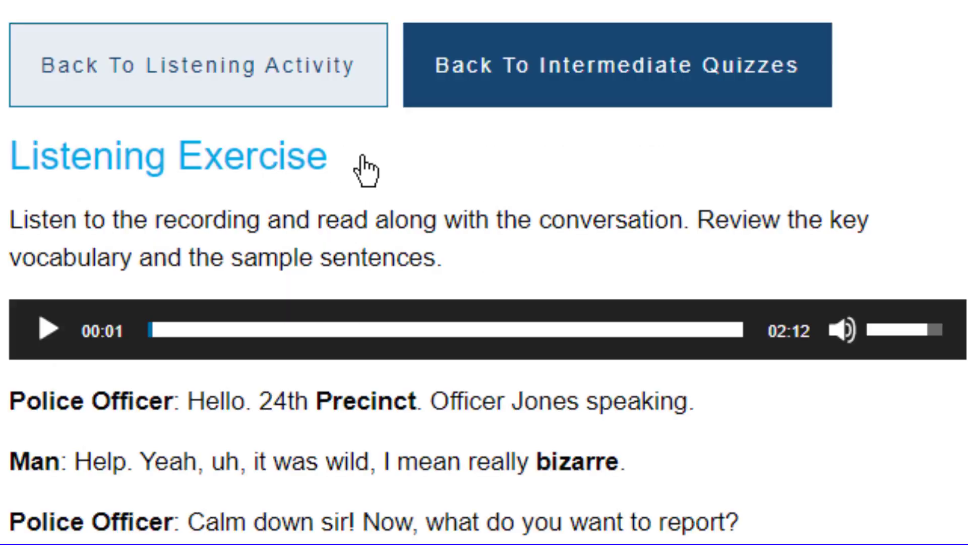
{"action": "left_click", "coordinate": [49, 334]}
{"action": "scroll", "coordinate": [290, 252], "scroll_direction": "down", "scroll_amount": 5}
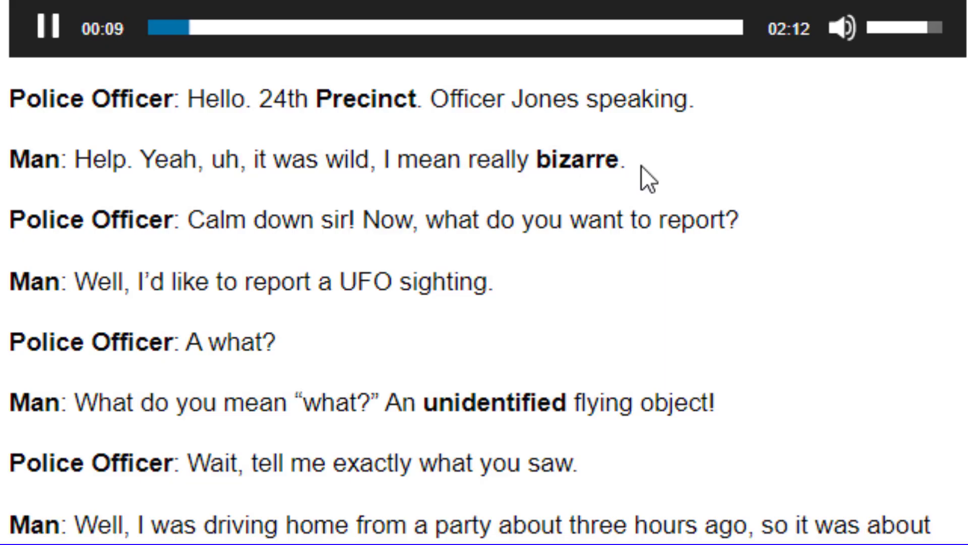
{"action": "scroll", "coordinate": [641, 167], "scroll_direction": "down", "scroll_amount": 3}
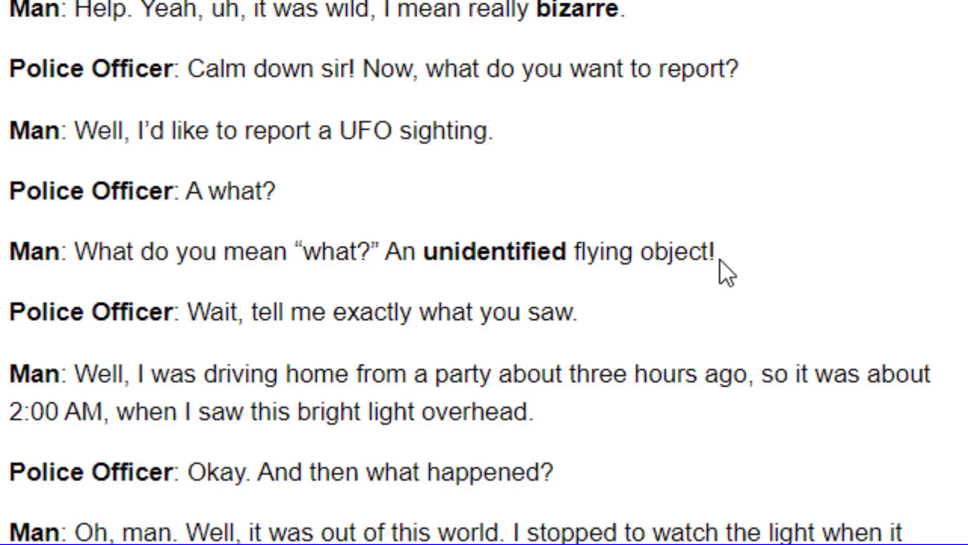
{"action": "scroll", "coordinate": [719, 259], "scroll_direction": "down", "scroll_amount": 3}
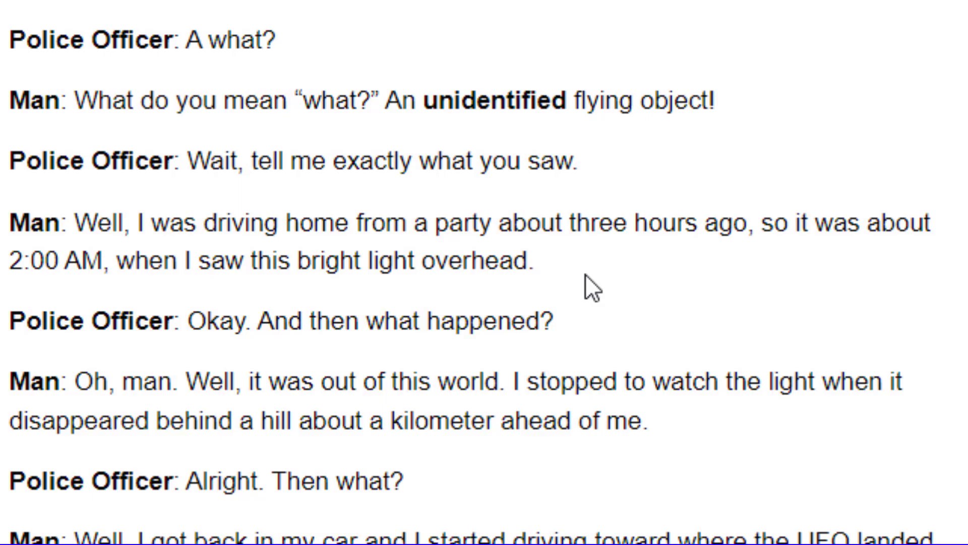
{"action": "scroll", "coordinate": [584, 274], "scroll_direction": "down", "scroll_amount": 5}
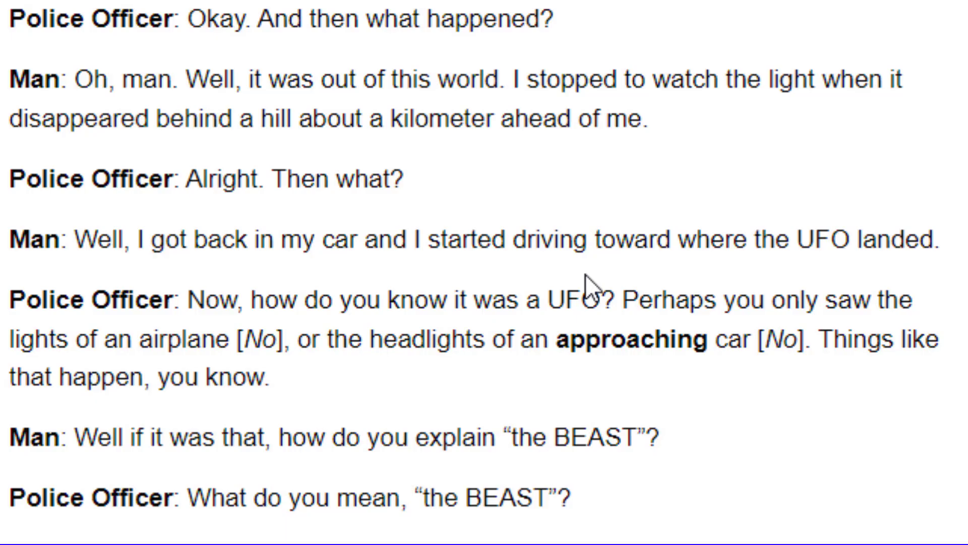
{"action": "scroll", "coordinate": [468, 311], "scroll_direction": "down", "scroll_amount": 3}
{"action": "scroll", "coordinate": [468, 311], "scroll_direction": "down", "scroll_amount": 3}
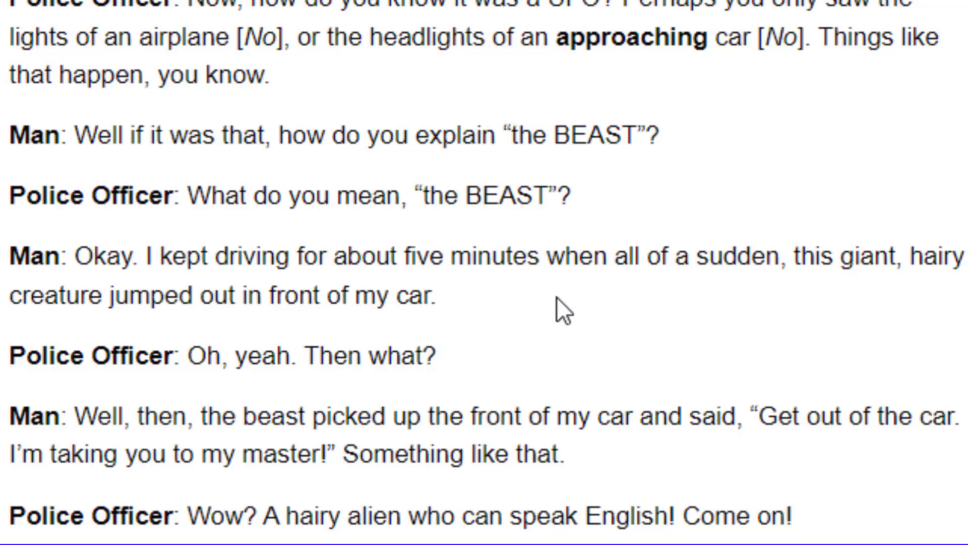
{"action": "scroll", "coordinate": [557, 298], "scroll_direction": "down", "scroll_amount": 5}
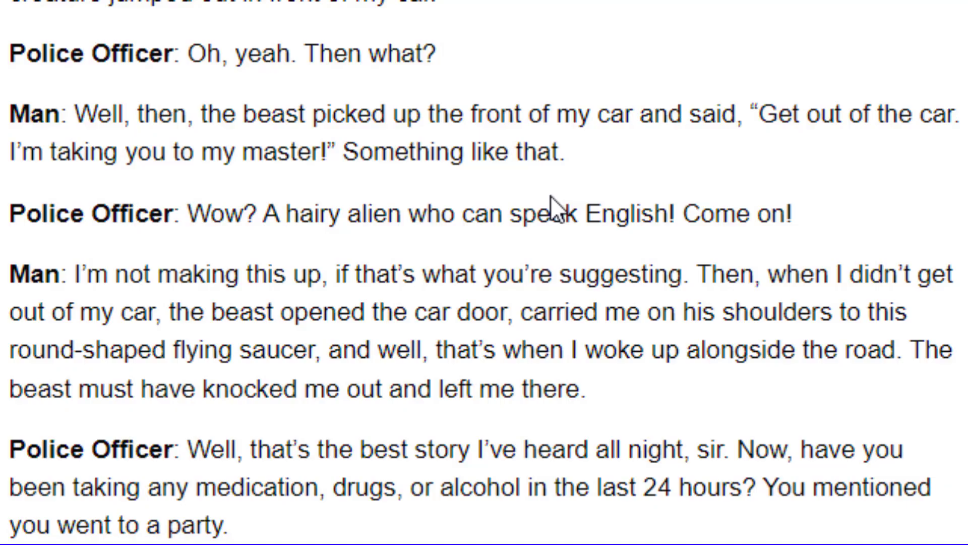
{"action": "scroll", "coordinate": [550, 196], "scroll_direction": "down", "scroll_amount": 5}
{"action": "scroll", "coordinate": [554, 197], "scroll_direction": "up", "scroll_amount": 2}
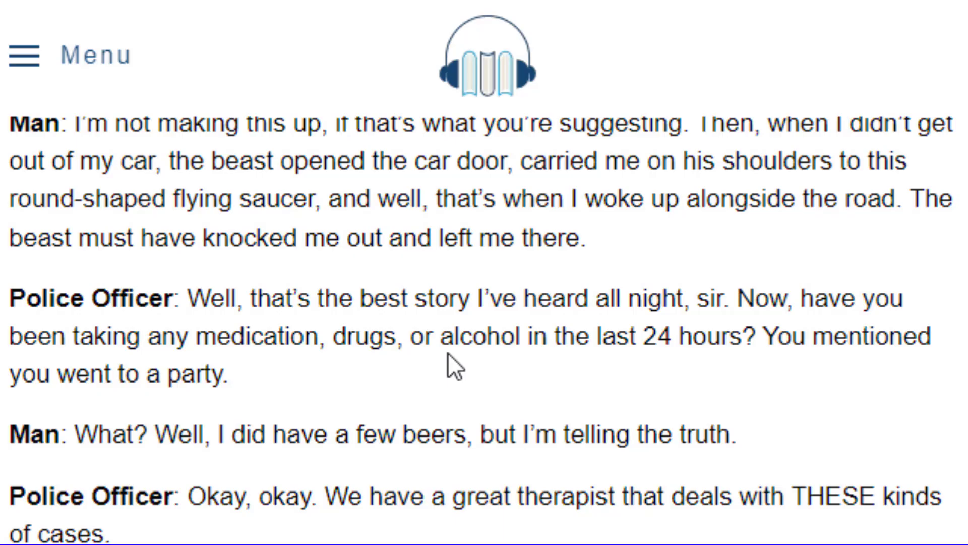
{"action": "scroll", "coordinate": [448, 352], "scroll_direction": "down", "scroll_amount": 3}
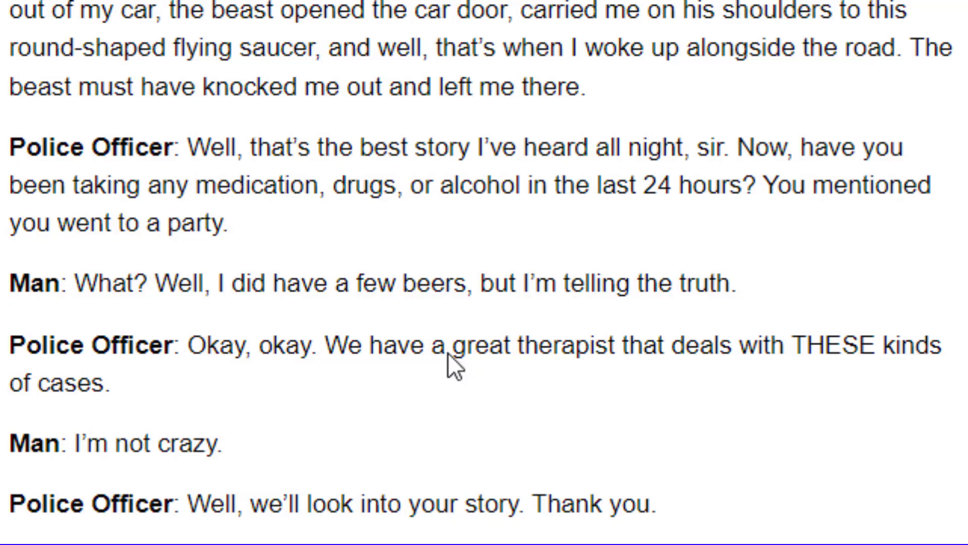
Step: Back in Word, highlight answer 1A 'returning home from a party' in yellow
{"action": "key", "text": "alt+Tab"}
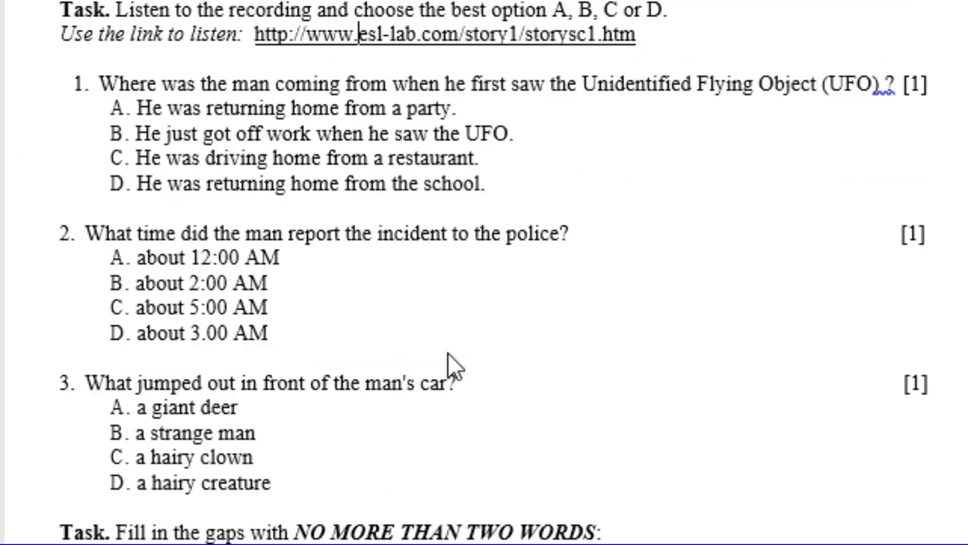
{"action": "left_click", "coordinate": [416, 349]}
{"action": "left_click_drag", "start_coordinate": [257, 80], "coordinate": [319, 83]}
{"action": "left_click_drag", "start_coordinate": [368, 57], "coordinate": [892, 76]}
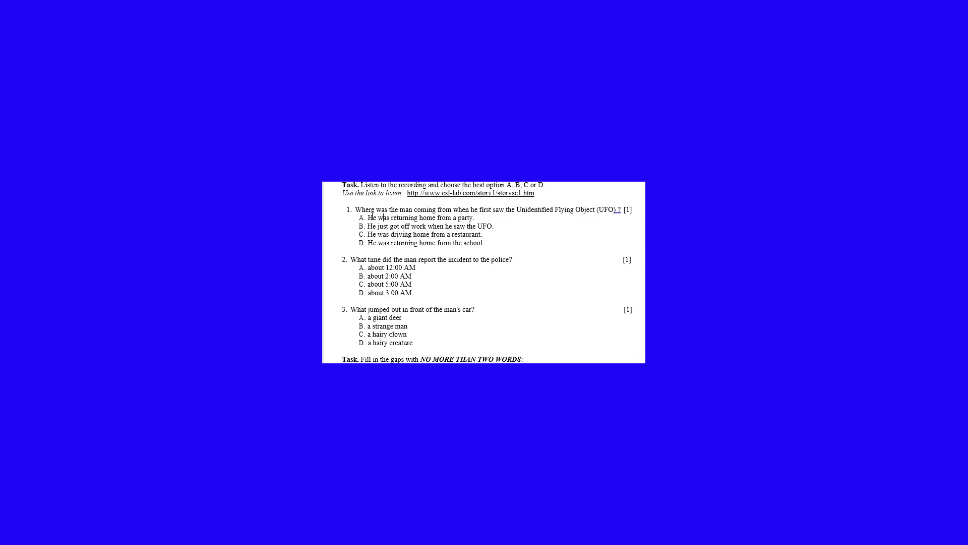
{"action": "left_click_drag", "start_coordinate": [370, 216], "coordinate": [477, 218]}
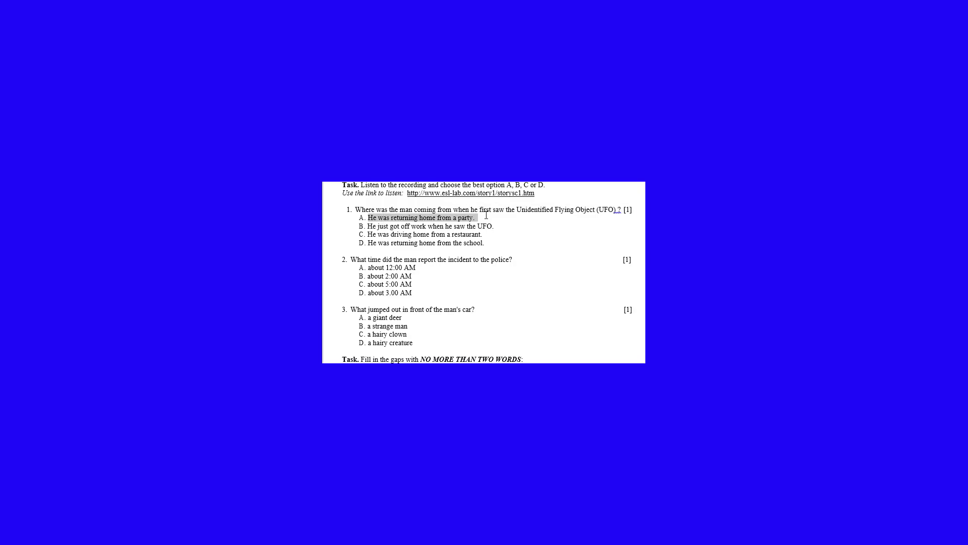
{"action": "left_click", "coordinate": [525, 199]}
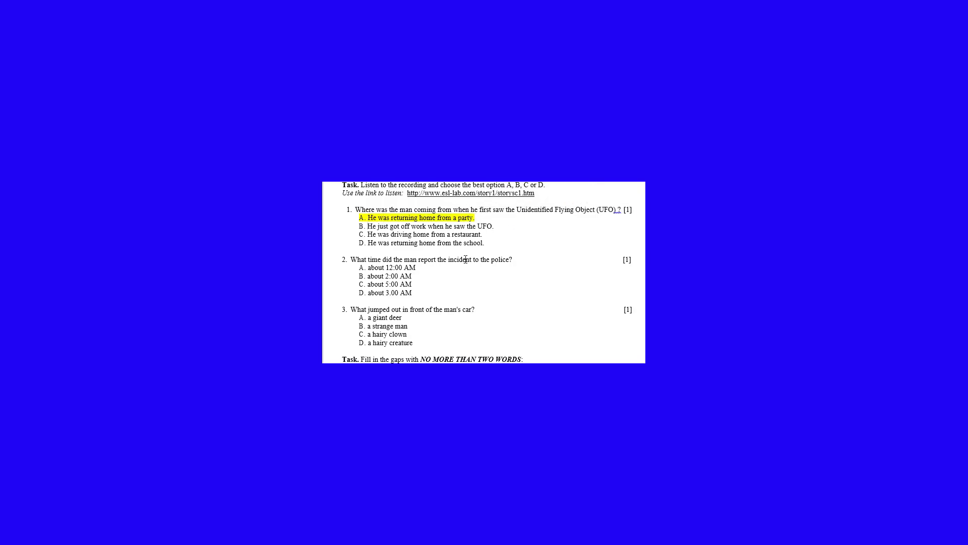
Step: Highlight 'about 5:00 AM' for question 2 and 'hairy creature' for question 3 in yellow
{"action": "scroll", "coordinate": [466, 259], "scroll_direction": "down", "scroll_amount": 2}
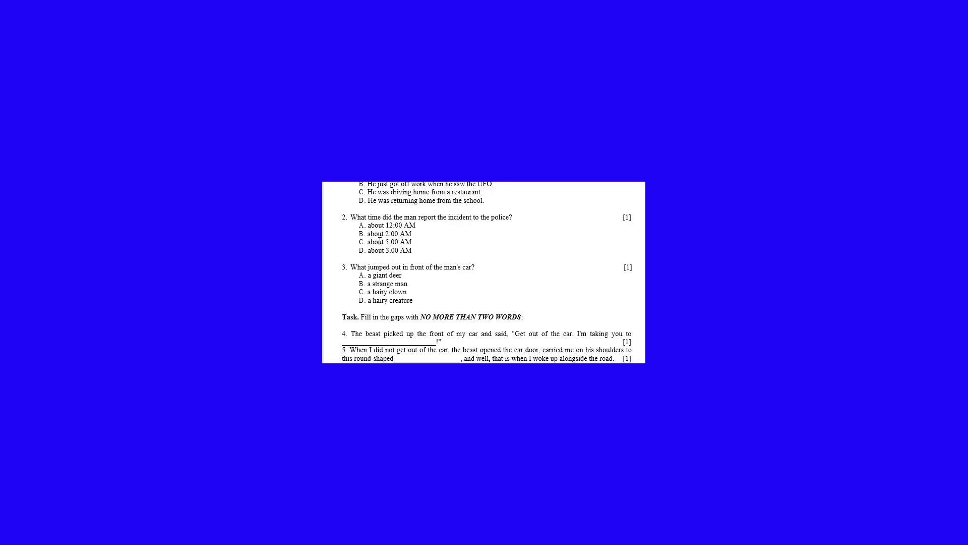
{"action": "left_click_drag", "start_coordinate": [380, 242], "coordinate": [445, 237]}
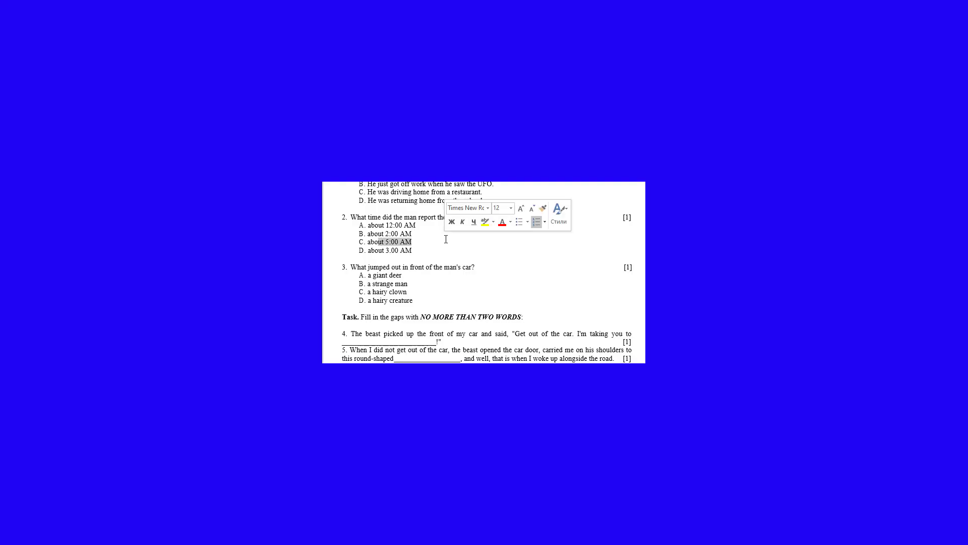
{"action": "left_click", "coordinate": [487, 222]}
{"action": "scroll", "coordinate": [404, 239], "scroll_direction": "down", "scroll_amount": 2}
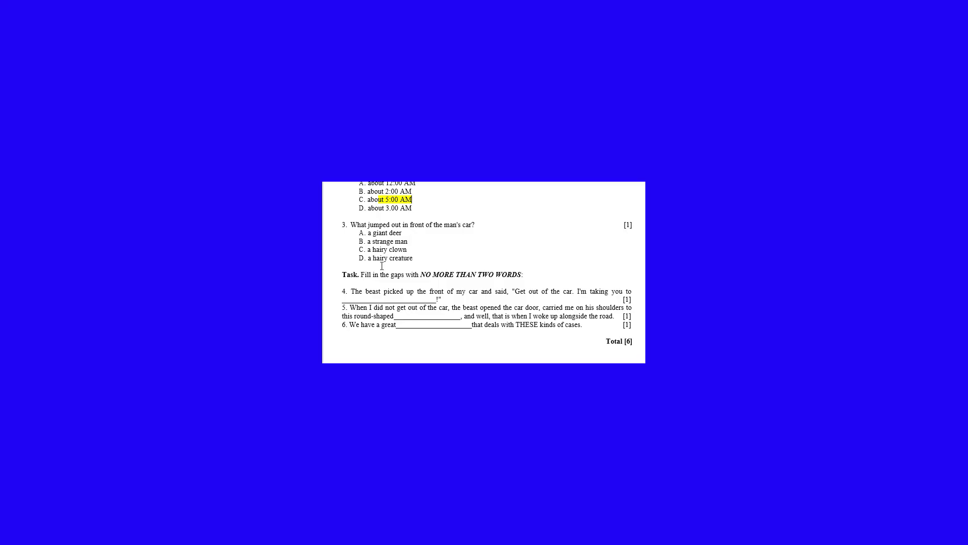
{"action": "left_click_drag", "start_coordinate": [373, 258], "coordinate": [413, 258]}
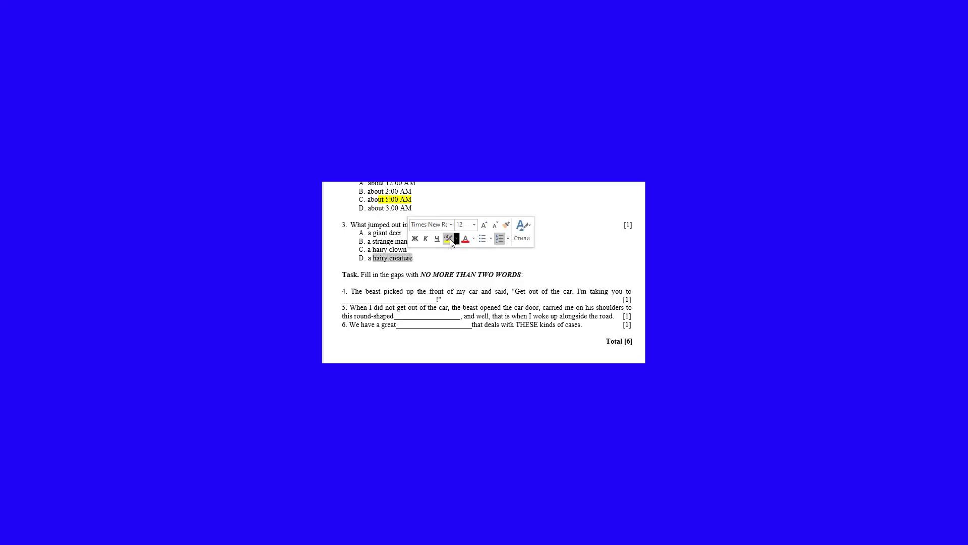
{"action": "left_click", "coordinate": [449, 239]}
{"action": "scroll", "coordinate": [429, 259], "scroll_direction": "down", "scroll_amount": 4}
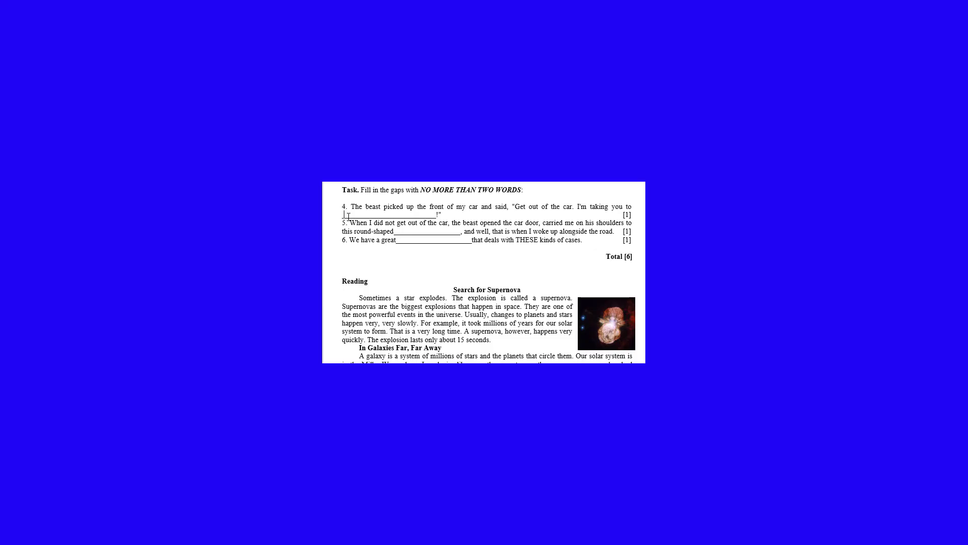
Step: Type 'my master' in gap 4 and 'flying sauser' in gap 5, removing the leftover blank
{"action": "type", "text": "my master"}
{"action": "left_click", "coordinate": [404, 233]}
{"action": "type", "text": "g"}
{"action": "type", "text": "f"}
{"action": "key", "text": "BackSpace"}
{"action": "type", "text": "f"}
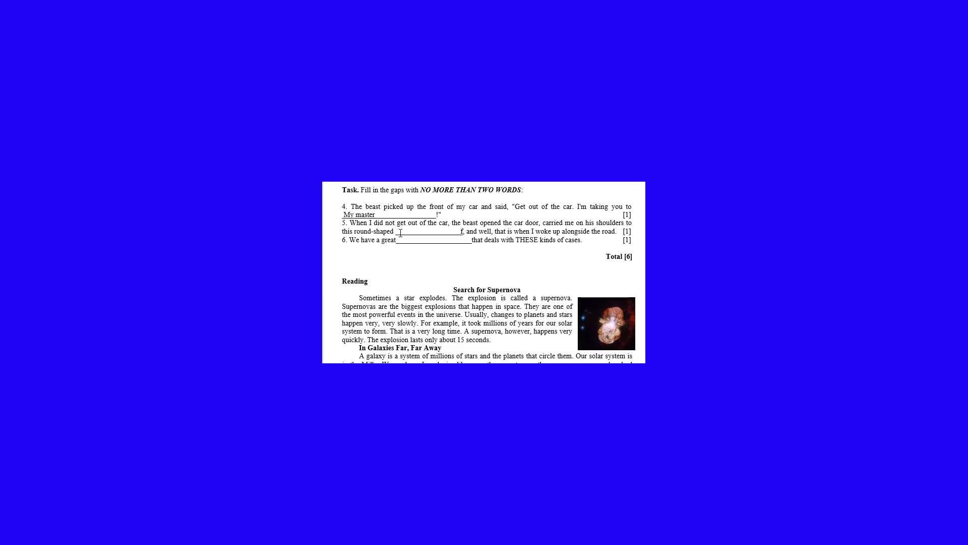
{"action": "type", "text": "ly"}
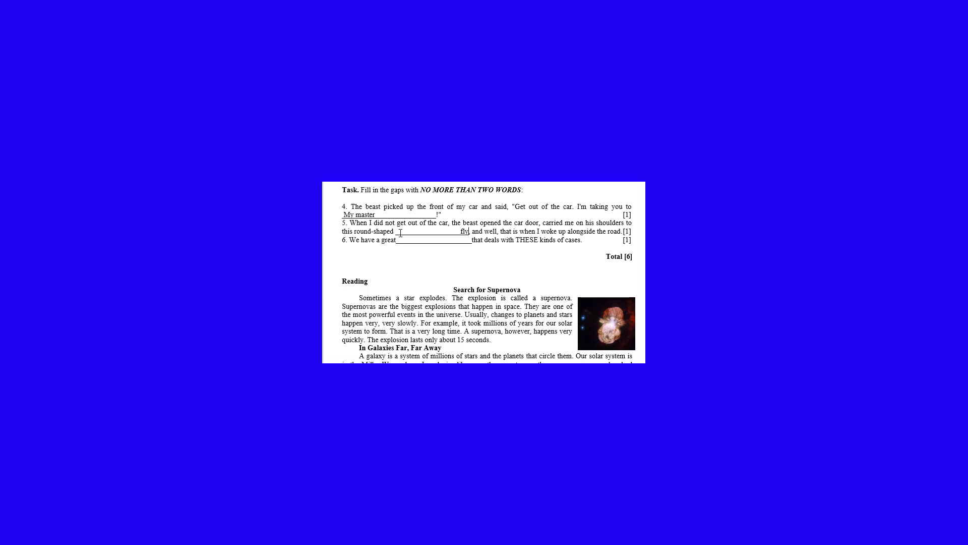
{"action": "type", "text": "i"}
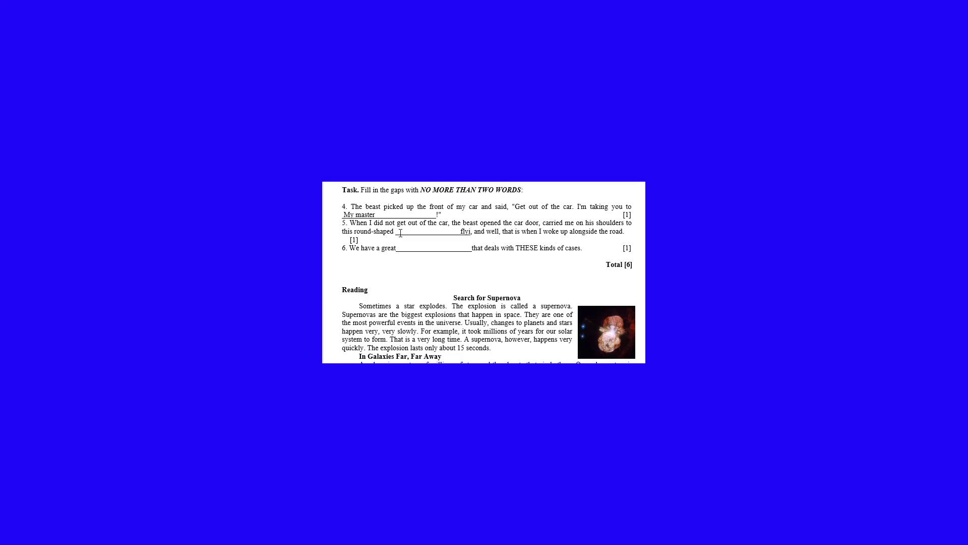
{"action": "type", "text": "ng sau"}
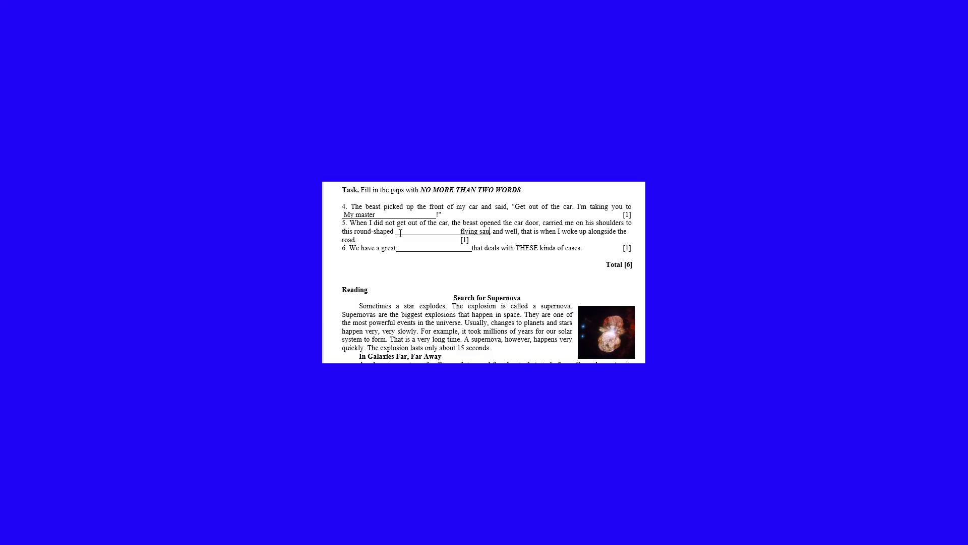
{"action": "type", "text": "ser"}
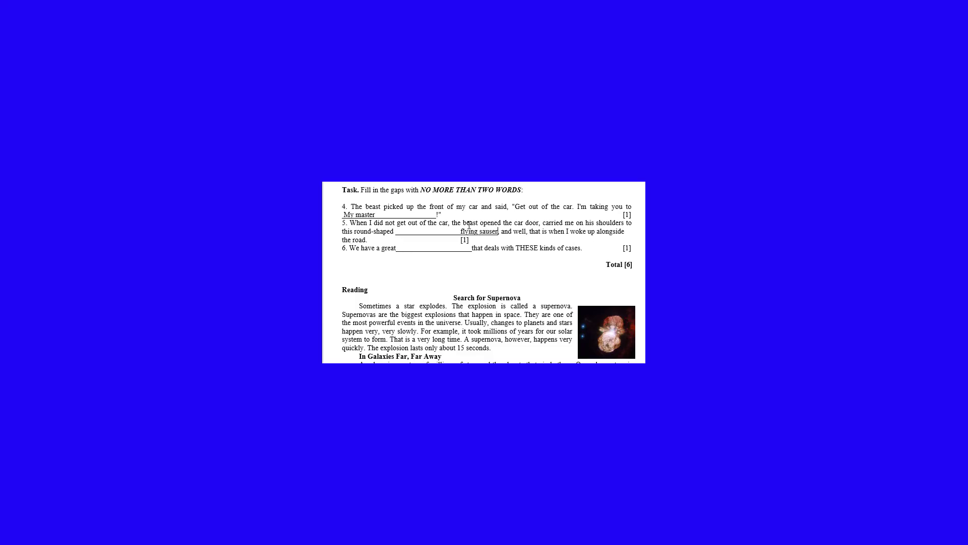
{"action": "key", "text": "BackSpace"}
{"action": "key", "text": "BackSpace"}
{"action": "key", "text": "BackSpace"}
{"action": "key", "text": "BackSpace"}
{"action": "key", "text": "BackSpace"}
{"action": "key", "text": "BackSpace"}
{"action": "key", "text": "BackSpace"}
{"action": "key", "text": "BackSpace"}
{"action": "key", "text": "BackSpace"}
{"action": "key", "text": "BackSpace"}
{"action": "key", "text": "BackSpace"}
{"action": "key", "text": "BackSpace"}
{"action": "key", "text": "BackSpace"}
{"action": "key", "text": "BackSpace"}
{"action": "key", "text": "BackSpace"}
{"action": "key", "text": "BackSpace"}
{"action": "key", "text": "BackSpace"}
{"action": "key", "text": "BackSpace"}
{"action": "key", "text": "BackSpace"}
{"action": "key", "text": "BackSpace"}
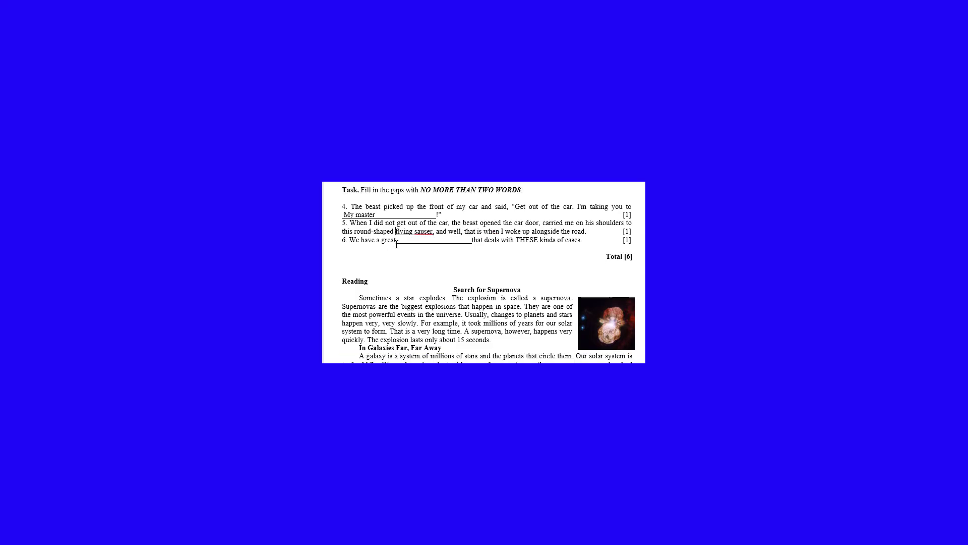
Step: Fill gap 6 with 'Therapist' and delete the blank before it
{"action": "key", "text": "Right"}
{"action": "key", "text": "ctrl+Right"}
{"action": "type", "text": "The"}
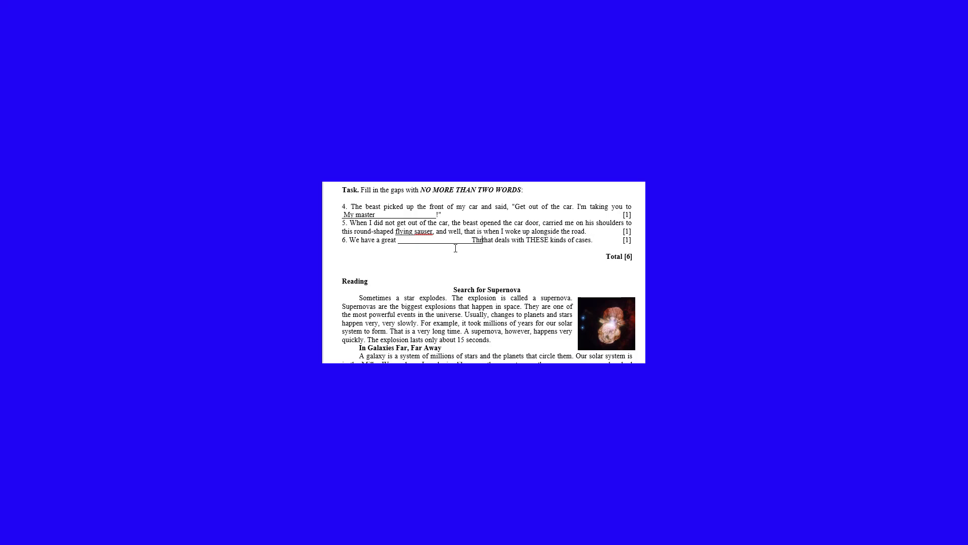
{"action": "type", "text": "r"}
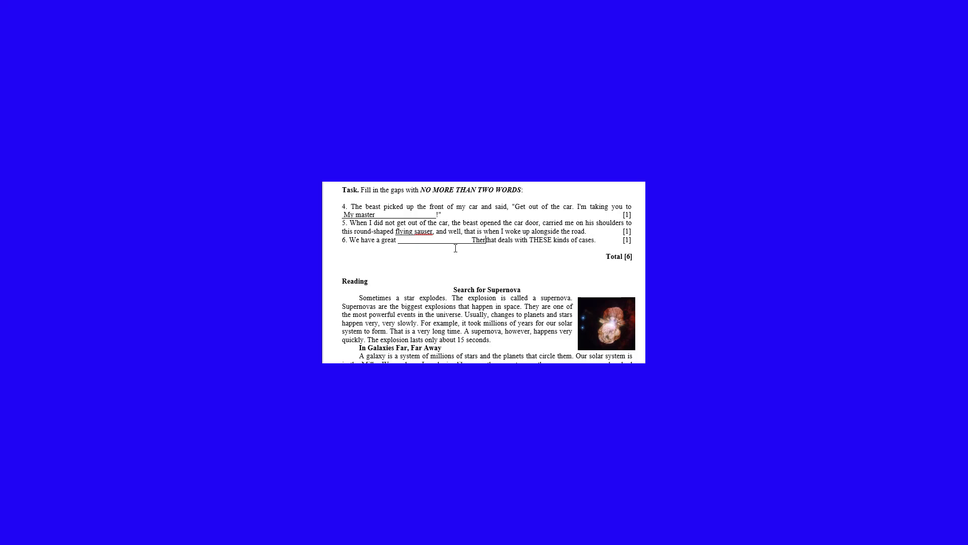
{"action": "type", "text": "apist"}
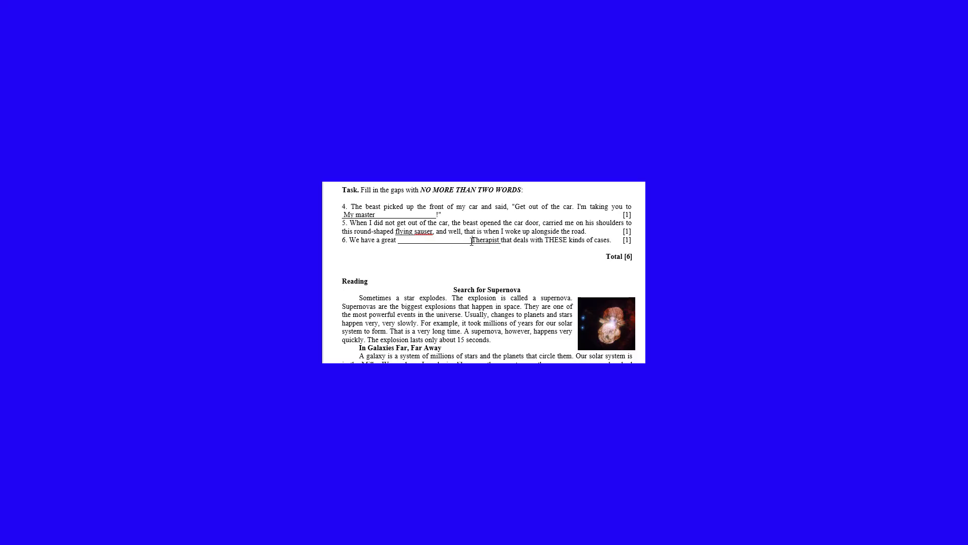
{"action": "key", "text": "BackSpace"}
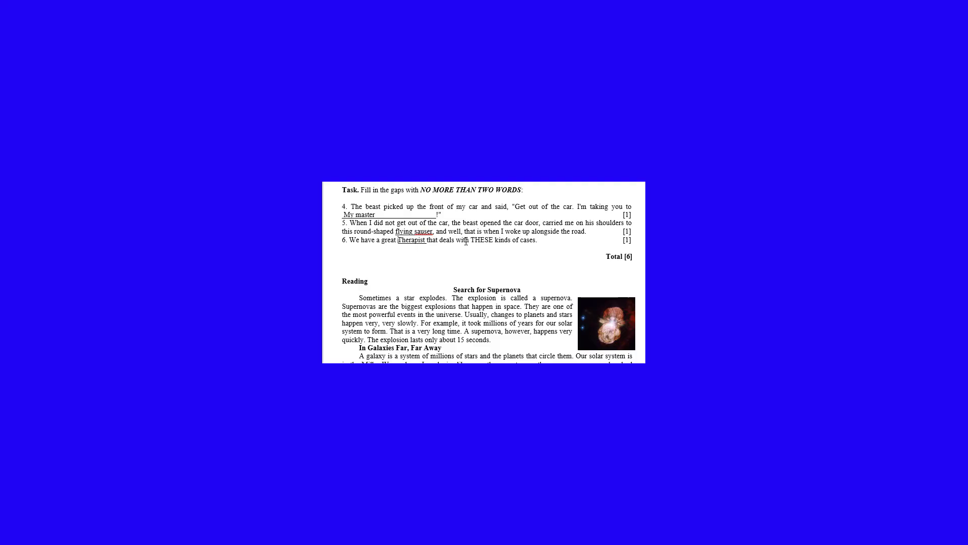
{"action": "scroll", "coordinate": [466, 241], "scroll_direction": "down", "scroll_amount": 3}
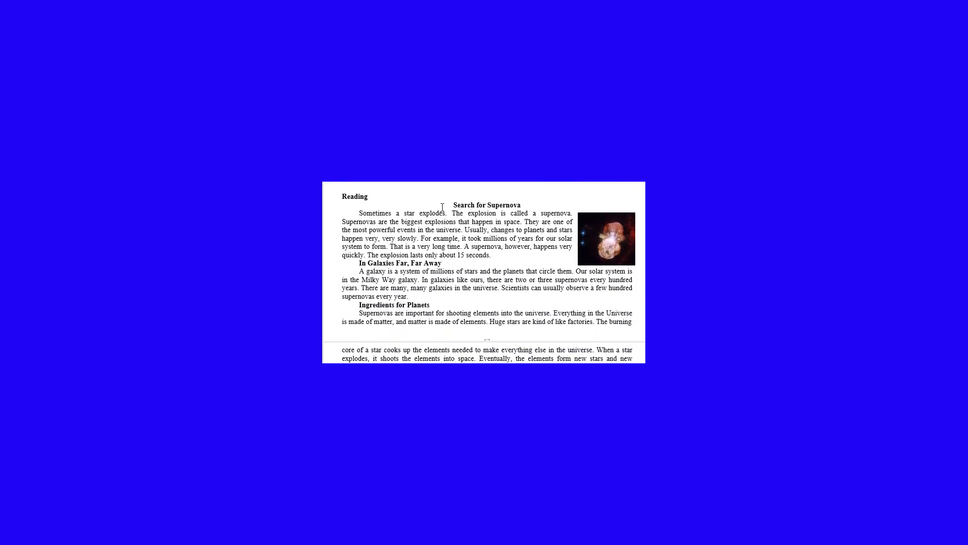
Step: Read through the Search for Supernova article down to reading questions 1–3
{"action": "left_click_drag", "start_coordinate": [442, 207], "coordinate": [484, 321]}
{"action": "left_click", "coordinate": [423, 265]}
{"action": "scroll", "coordinate": [423, 264], "scroll_direction": "down", "scroll_amount": 1}
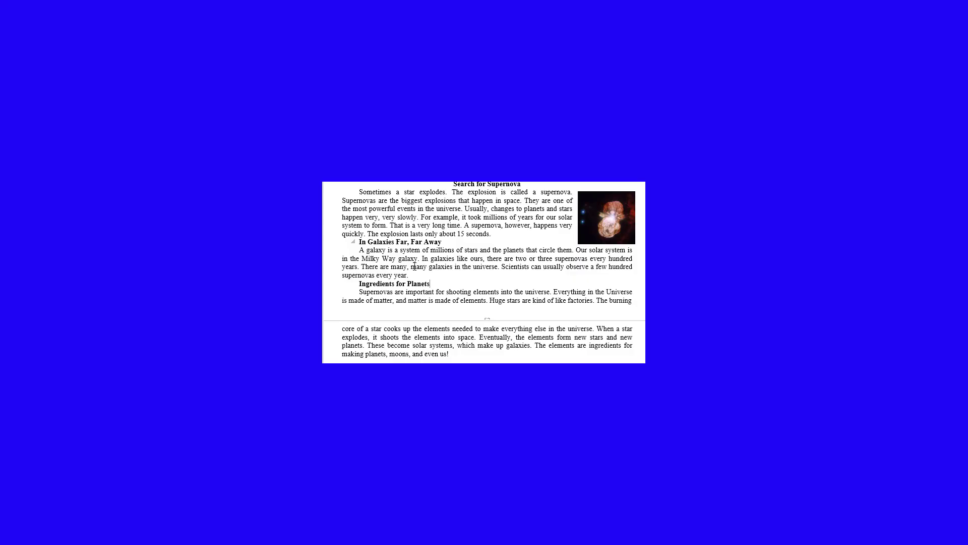
{"action": "scroll", "coordinate": [415, 265], "scroll_direction": "down", "scroll_amount": 7}
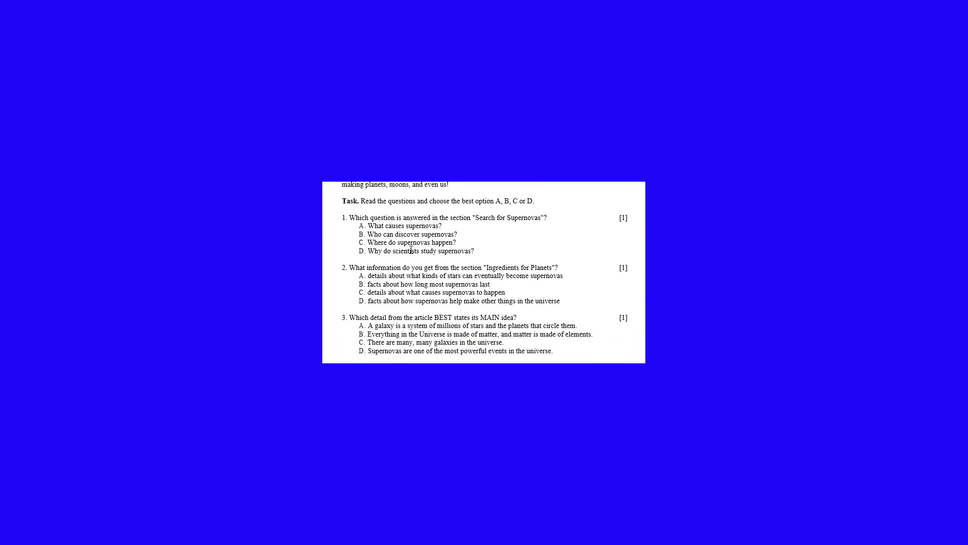
Step: Highlight option C 'Where do supernovas happen?' in yellow as question 1's answer
{"action": "left_click_drag", "start_coordinate": [468, 204], "coordinate": [535, 201]}
{"action": "left_click", "coordinate": [396, 210]}
{"action": "left_click_drag", "start_coordinate": [362, 217], "coordinate": [518, 225]}
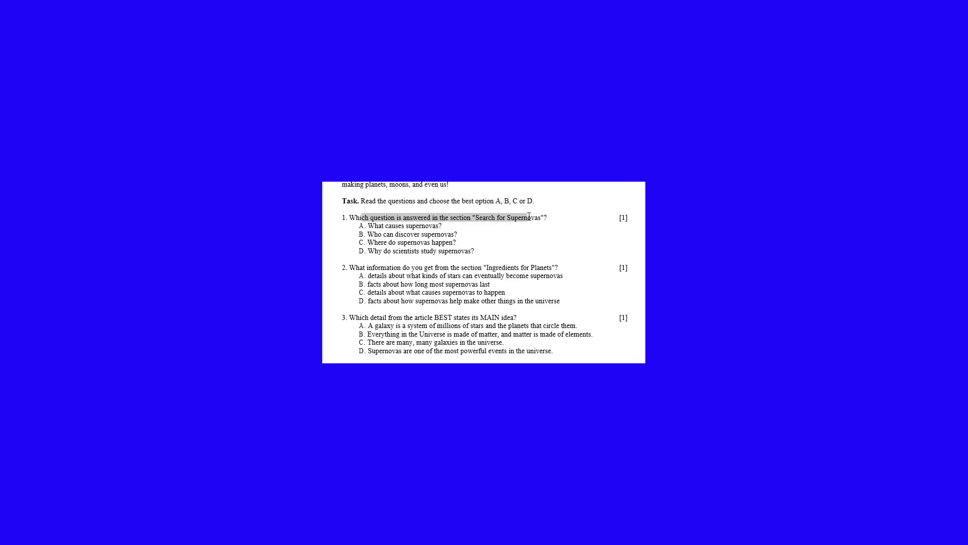
{"action": "left_click", "coordinate": [462, 241]}
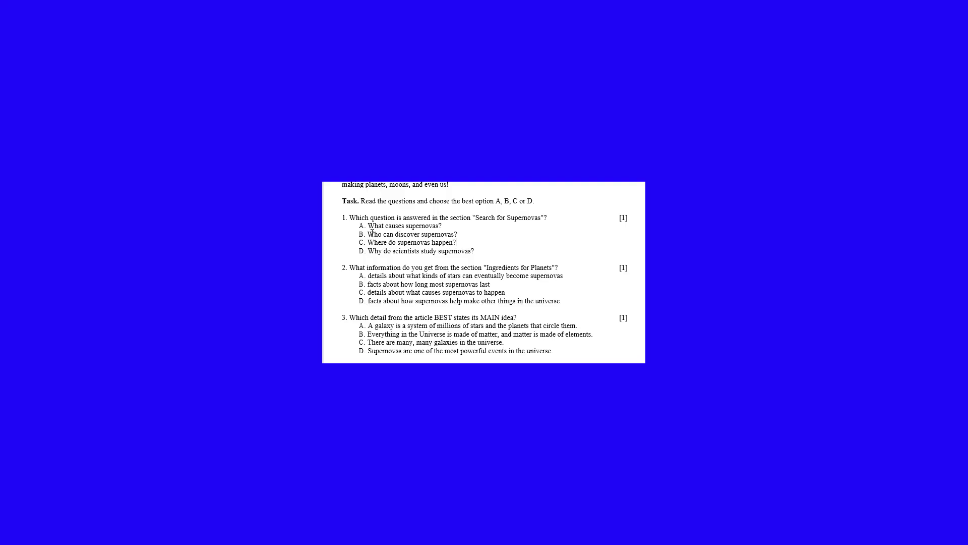
{"action": "left_click_drag", "start_coordinate": [368, 242], "coordinate": [459, 242]}
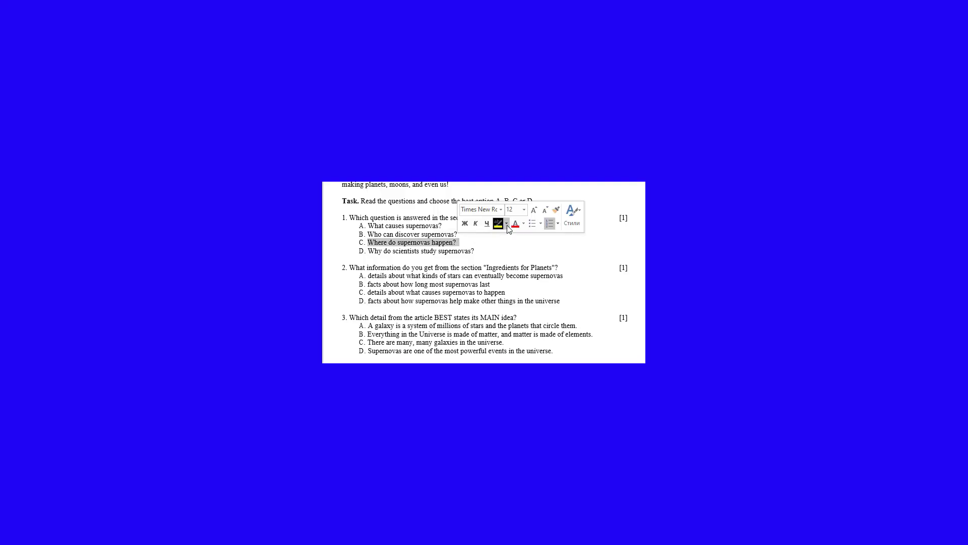
{"action": "left_click", "coordinate": [499, 223]}
{"action": "scroll", "coordinate": [474, 252], "scroll_direction": "down", "scroll_amount": 2}
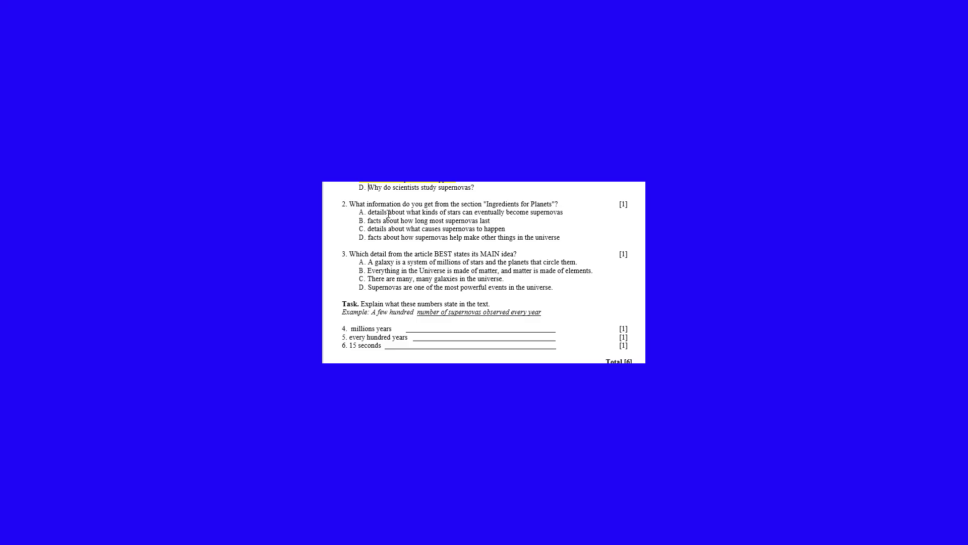
Step: Highlight option D in yellow for questions 2 and 3
{"action": "left_click_drag", "start_coordinate": [367, 235], "coordinate": [564, 241]}
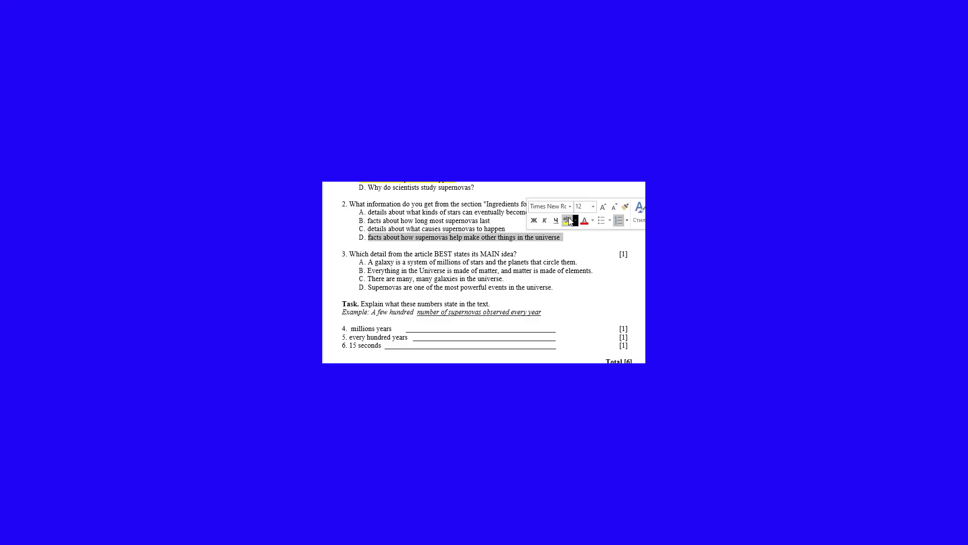
{"action": "left_click", "coordinate": [570, 219]}
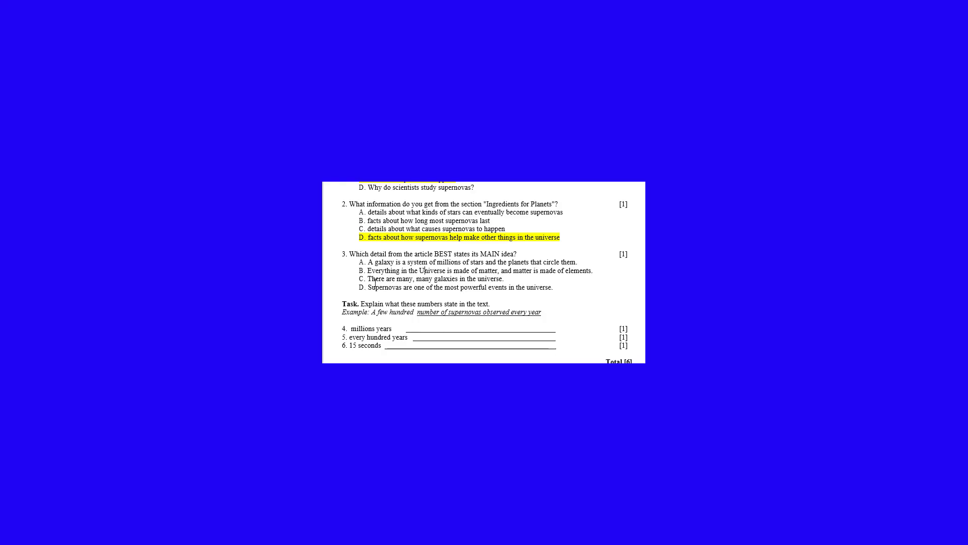
{"action": "left_click_drag", "start_coordinate": [368, 287], "coordinate": [555, 287]}
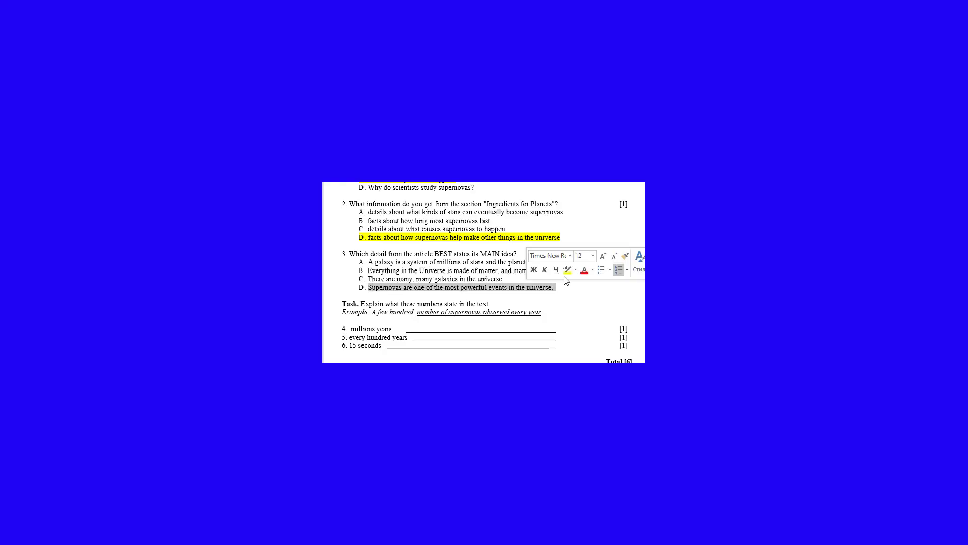
{"action": "left_click", "coordinate": [566, 270]}
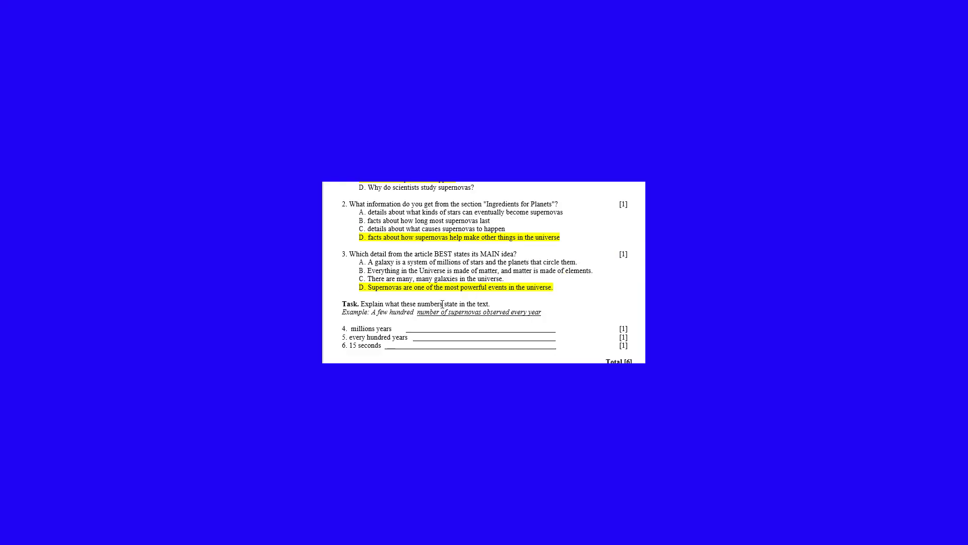
Step: Answer item 4 'our solar system took … to form' and item 5 'There are two or three supernovas'
{"action": "scroll", "coordinate": [443, 303], "scroll_direction": "down", "scroll_amount": 2}
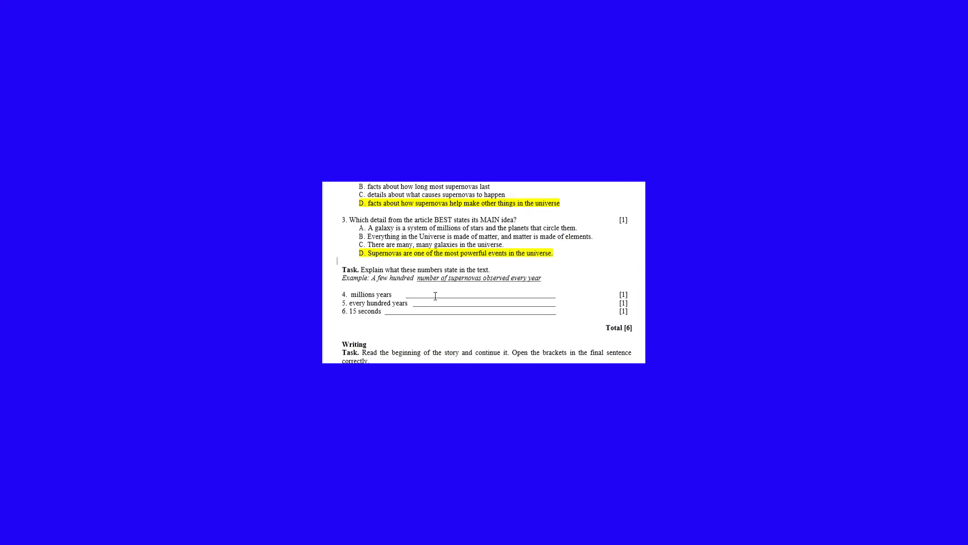
{"action": "scroll", "coordinate": [435, 296], "scroll_direction": "down", "scroll_amount": 3}
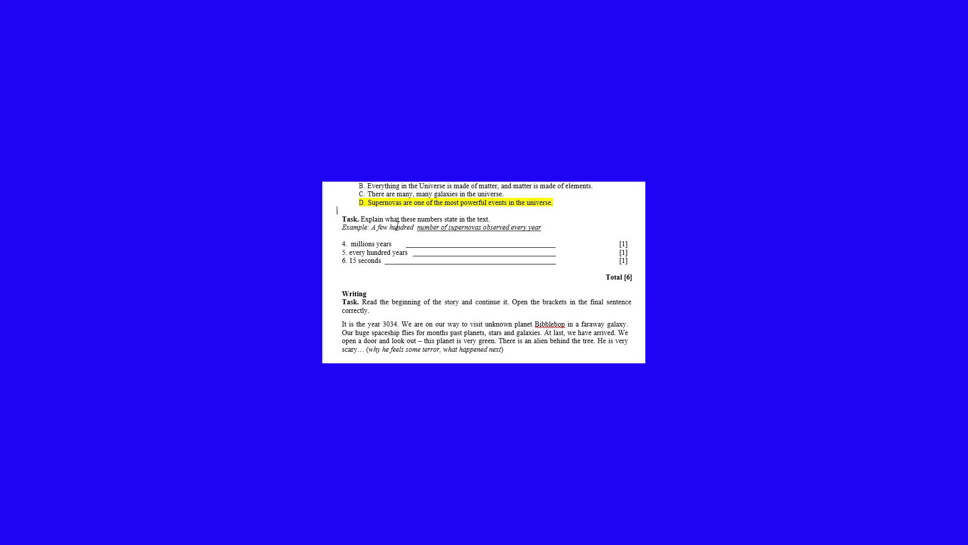
{"action": "left_click", "coordinate": [409, 245]}
{"action": "type", "text": "our solar system took … to form"}
{"action": "type", "text": "There"}
{"action": "type", "text": " are two"}
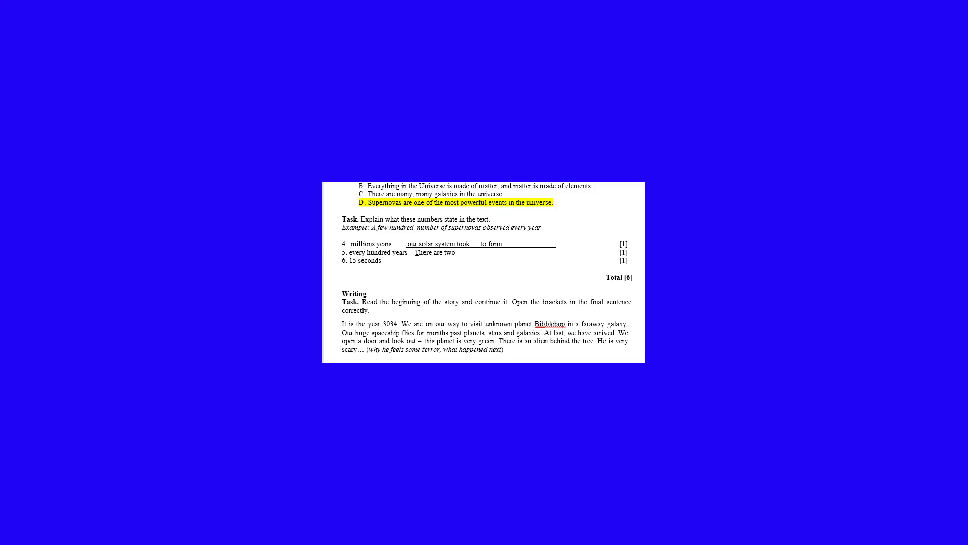
{"action": "type", "text": "or there"}
{"action": "key", "text": "BackSpace"}
{"action": "key", "text": "BackSpace"}
{"action": "type", "text": "ee supernovas"}
Step: Begin item 6 with 'The explosion of a Supernova lasts'
{"action": "left_click", "coordinate": [390, 262]}
{"action": "type", "text": "The explosion"}
{"action": "type", "text": "of a S"}
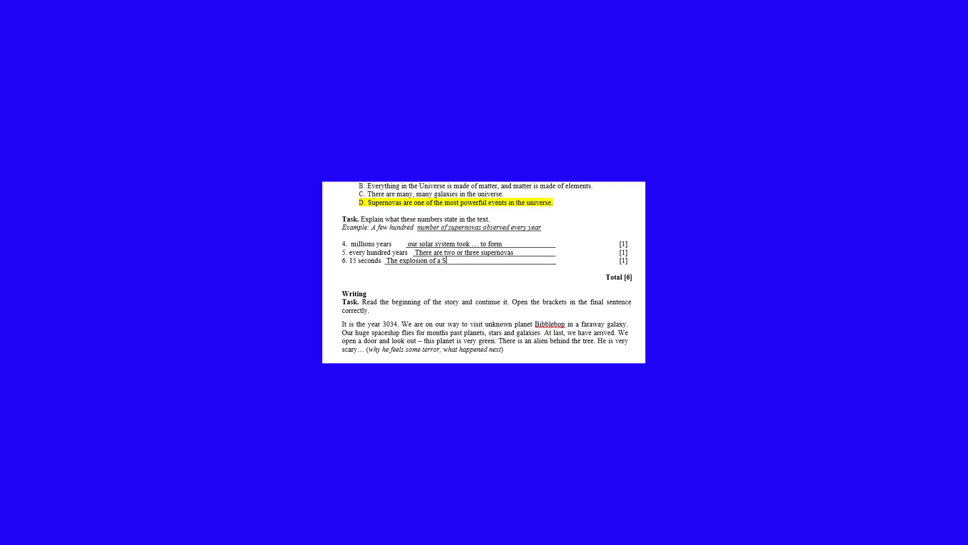
{"action": "type", "text": "upernova lasts"}
Step: Scroll past the Writing task, reviewing its heading and text, down to Speaking Card 1
{"action": "scroll", "coordinate": [387, 269], "scroll_direction": "down", "scroll_amount": 5}
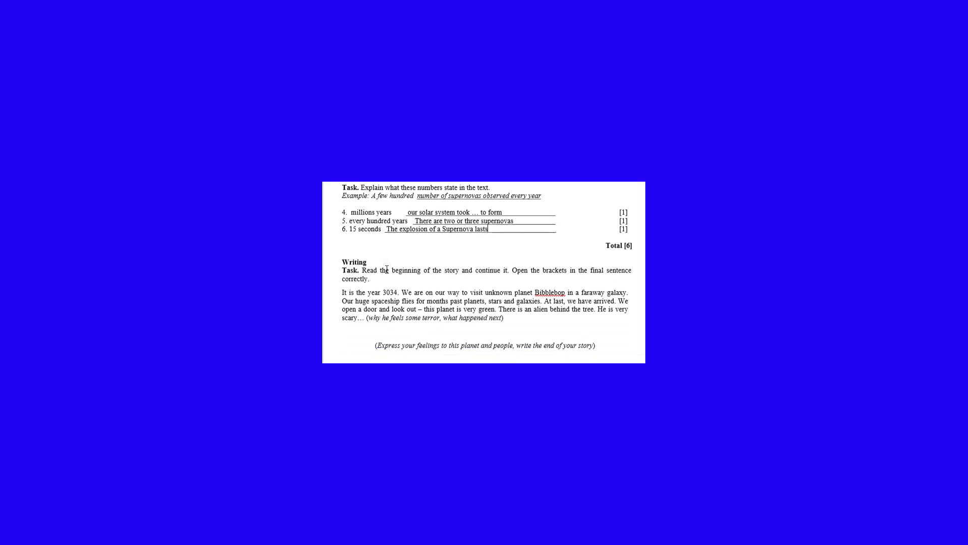
{"action": "scroll", "coordinate": [387, 269], "scroll_direction": "down", "scroll_amount": 1}
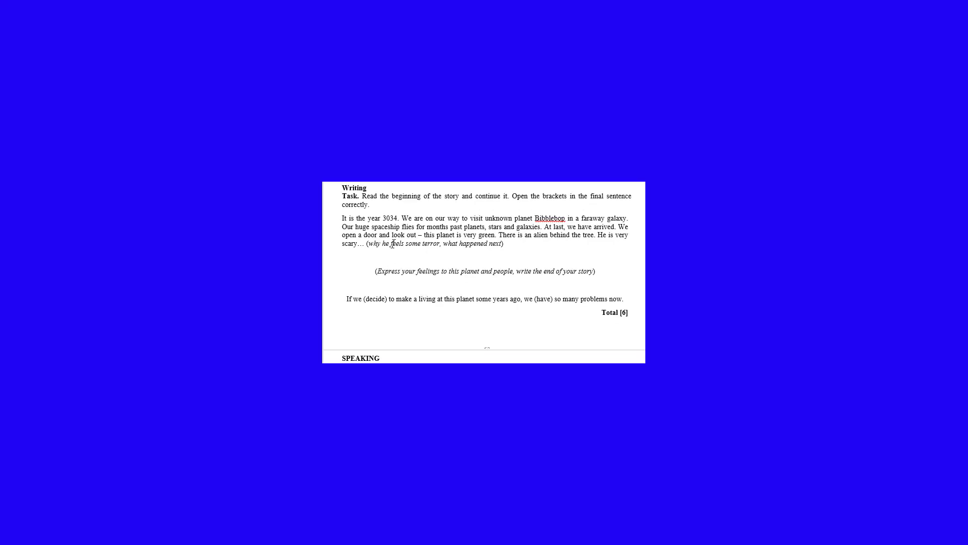
{"action": "double_click", "coordinate": [355, 187]}
{"action": "left_click", "coordinate": [364, 214]}
{"action": "left_click_drag", "start_coordinate": [340, 196], "coordinate": [634, 303]}
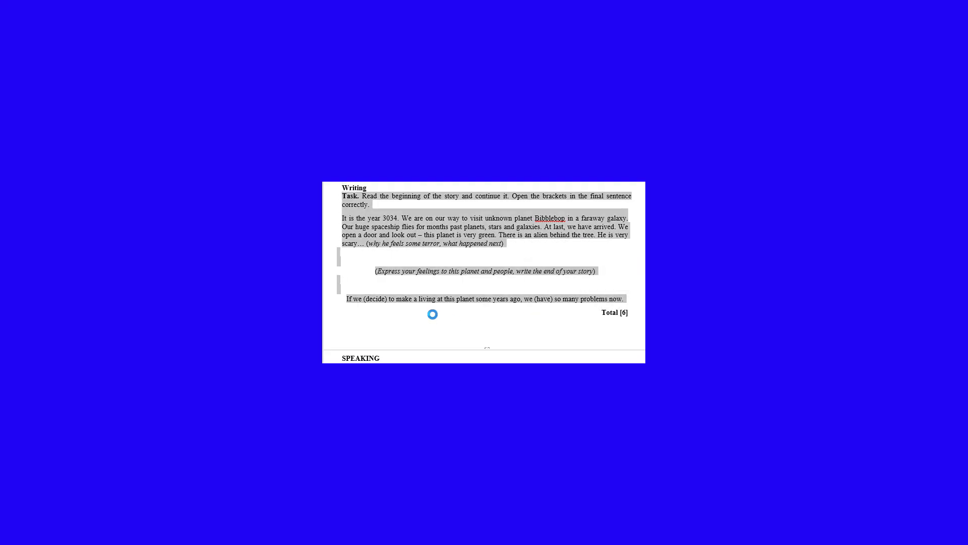
{"action": "left_click", "coordinate": [404, 287]}
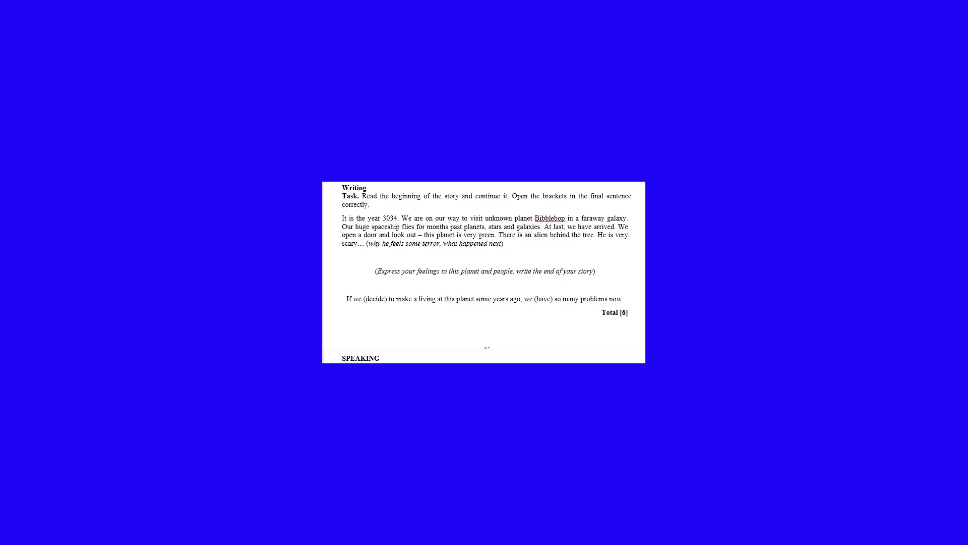
{"action": "scroll", "coordinate": [483, 272], "scroll_direction": "down", "scroll_amount": 8}
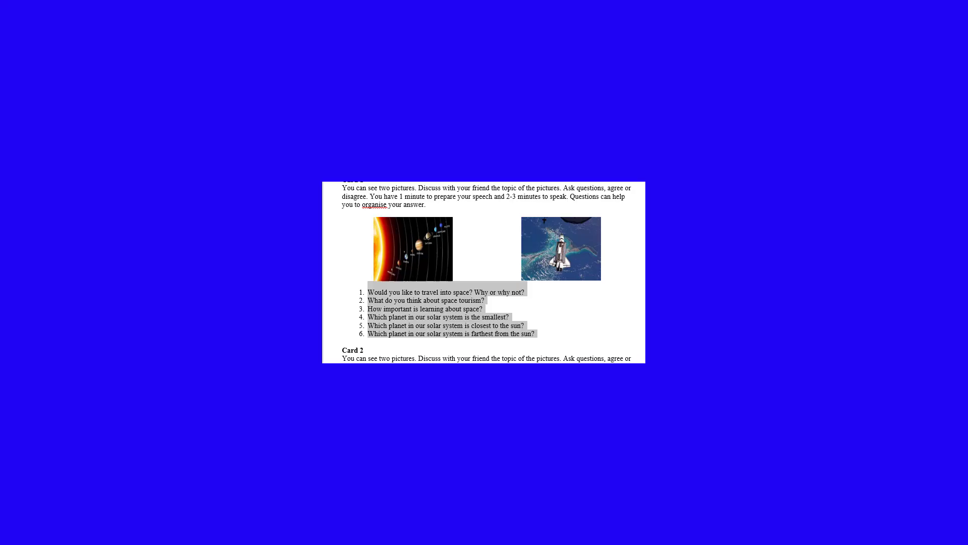
{"action": "left_click", "coordinate": [404, 187]}
{"action": "scroll", "coordinate": [406, 202], "scroll_direction": "up", "scroll_amount": 3}
{"action": "scroll", "coordinate": [411, 209], "scroll_direction": "down", "scroll_amount": 2}
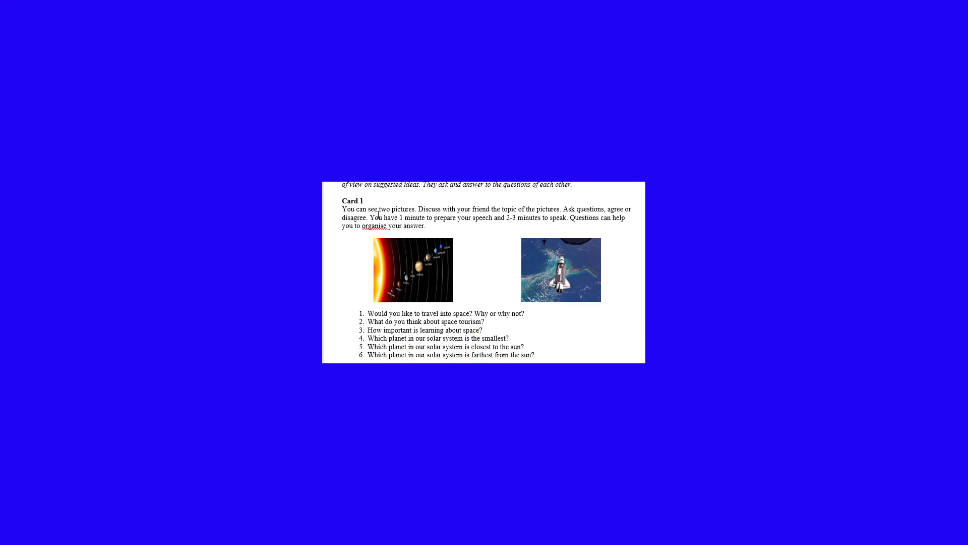
{"action": "left_click_drag", "start_coordinate": [342, 209], "coordinate": [468, 244]}
{"action": "scroll", "coordinate": [398, 218], "scroll_direction": "up", "scroll_amount": 2}
{"action": "left_click", "coordinate": [346, 210]}
{"action": "double_click", "coordinate": [346, 209]}
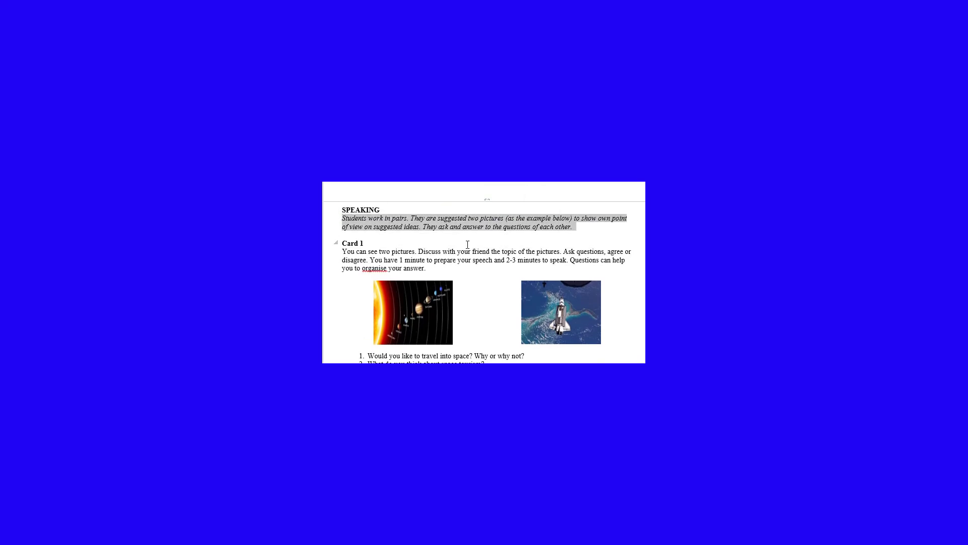
{"action": "left_click", "coordinate": [394, 253]}
{"action": "double_click", "coordinate": [352, 243]}
{"action": "left_click", "coordinate": [342, 249]}
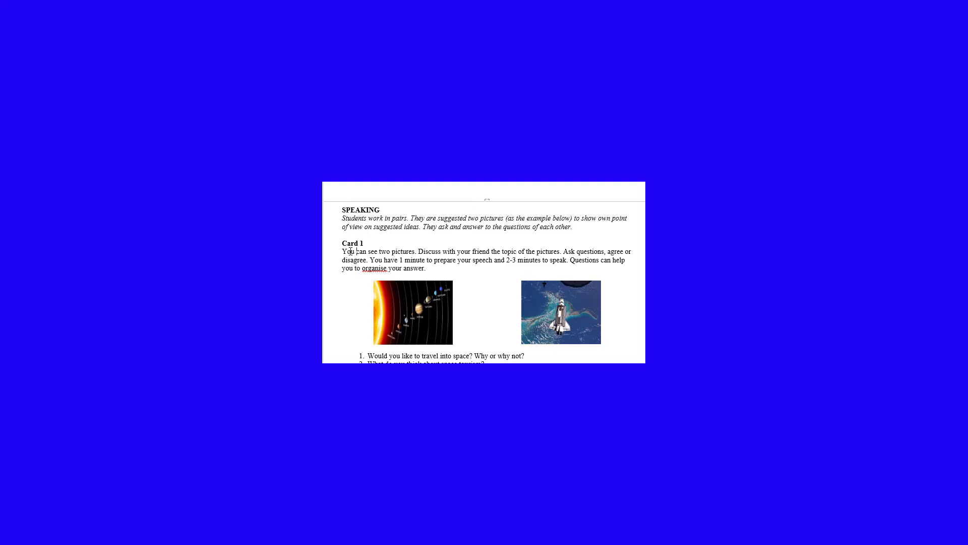
{"action": "left_click_drag", "start_coordinate": [341, 249], "coordinate": [429, 268]}
{"action": "scroll", "coordinate": [445, 270], "scroll_direction": "down", "scroll_amount": 3}
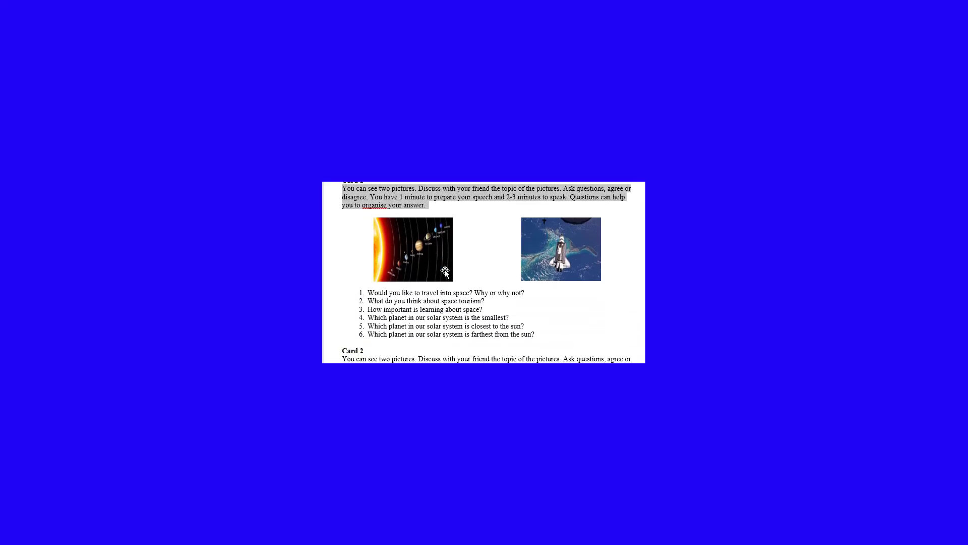
Step: Start a '1)' numbered list above Card 2 with answers 1 (going to space) and 2 ('very interesting and exciting')
{"action": "left_click", "coordinate": [366, 318]}
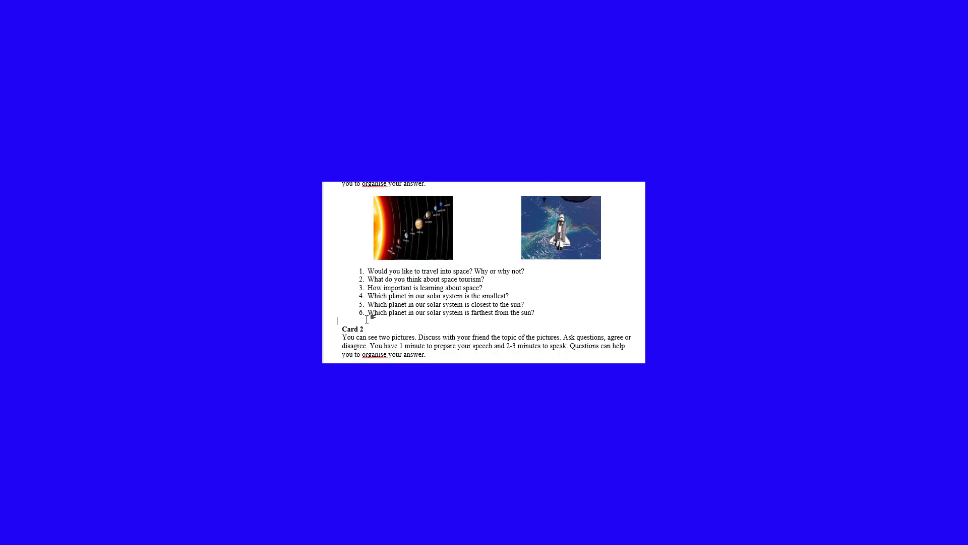
{"action": "key", "text": "Return"}
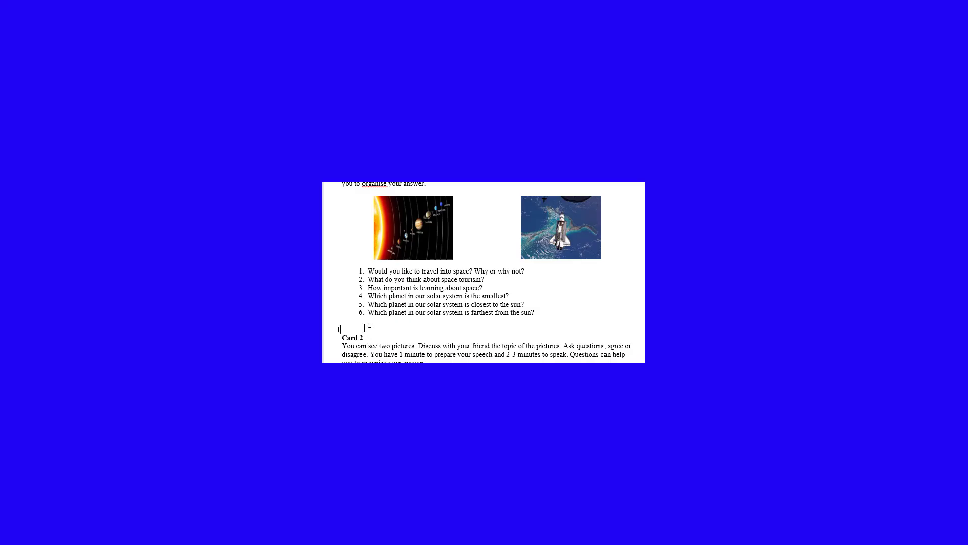
{"action": "type", "text": "1) i "}
{"action": "type", "text": "would "}
{"action": "type", "text": "like"}
{"action": "type", "text": " to go "}
{"action": "type", "text": "to space"}
{"action": "type", "text": ", I would"}
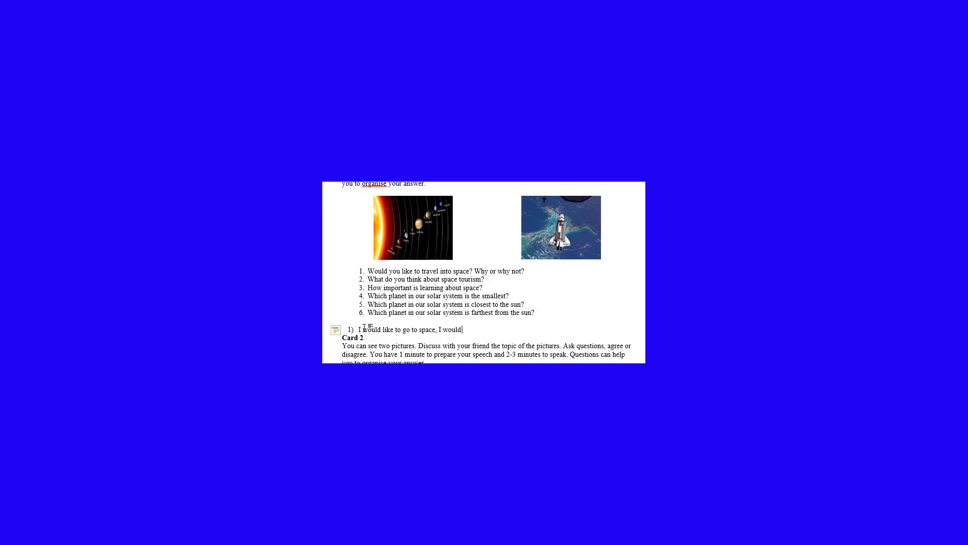
{"action": "type", "text": " like to see theplanets and our galaxy"}
{"action": "key", "text": "Return"}
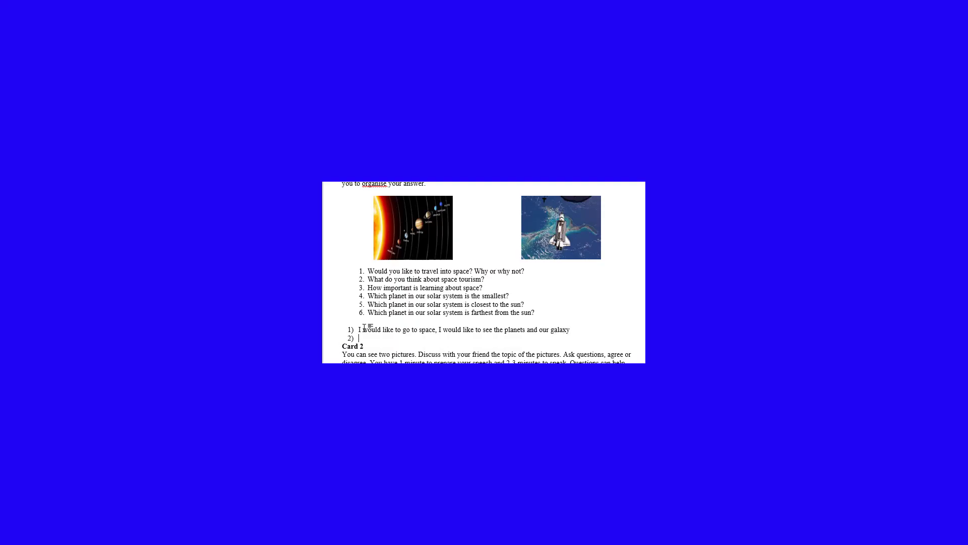
{"action": "type", "text": "i think it's very"}
{"action": "type", "text": "interesting and exciting"}
Step: Begin answer 3: 'I think this is important, for example, if astronomers see a planet'
{"action": "key", "text": "Return"}
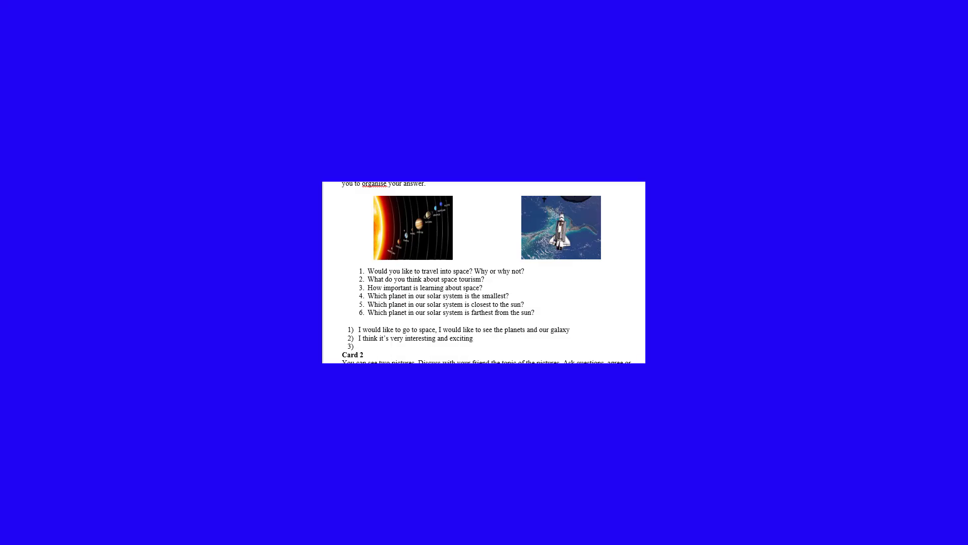
{"action": "type", "text": "i "}
{"action": "type", "text": "think"}
{"action": "type", "text": " this"}
{"action": "type", "text": " is"}
{"action": "type", "text": " importn"}
{"action": "type", "text": "ab"}
{"action": "key", "text": "BackSpace"}
{"action": "key", "text": "BackSpace"}
{"action": "type", "text": "n"}
{"action": "type", "text": "t7"}
{"action": "type", "text": " for exam"}
{"action": "type", "text": "ple"}
{"action": "type", "text": ","}
{"action": "type", "text": " if"}
{"action": "type", "text": " astro"}
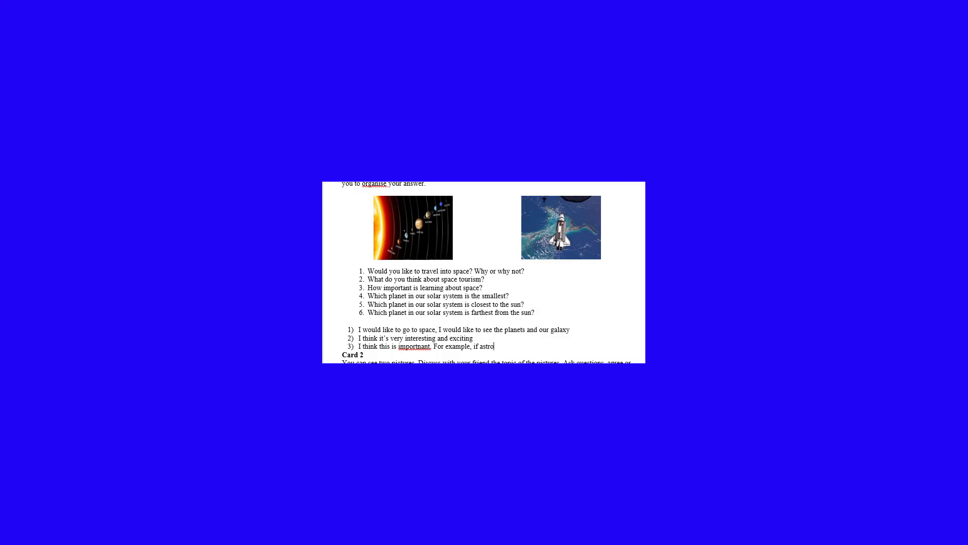
{"action": "type", "text": "nomers see a planet"}
Step: Finish answer 3 with 'flying in advance, they will predict what to do next.' and correct 'importnant' to 'important'
{"action": "key", "text": "Return"}
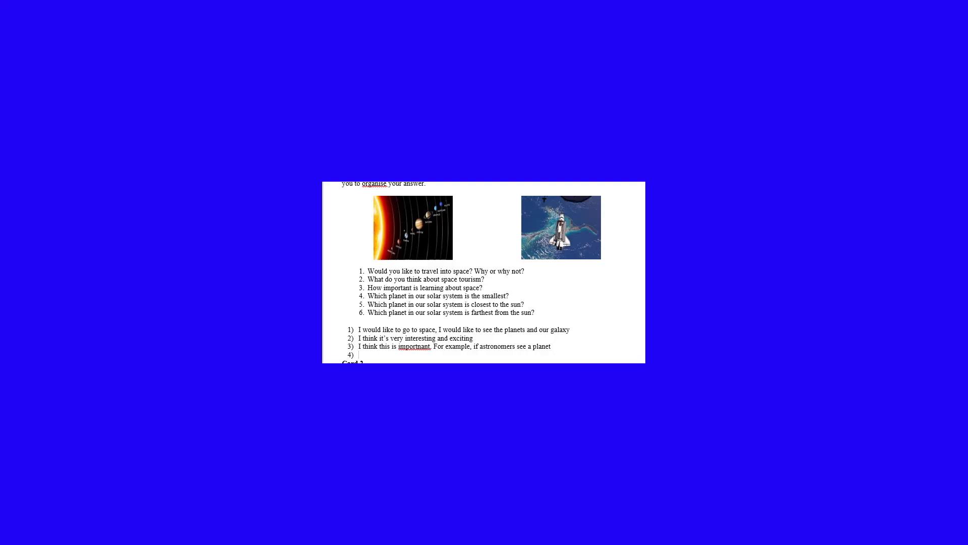
{"action": "key", "text": "BackSpace"}
{"action": "key", "text": "BackSpace"}
{"action": "type", "text": "flying"}
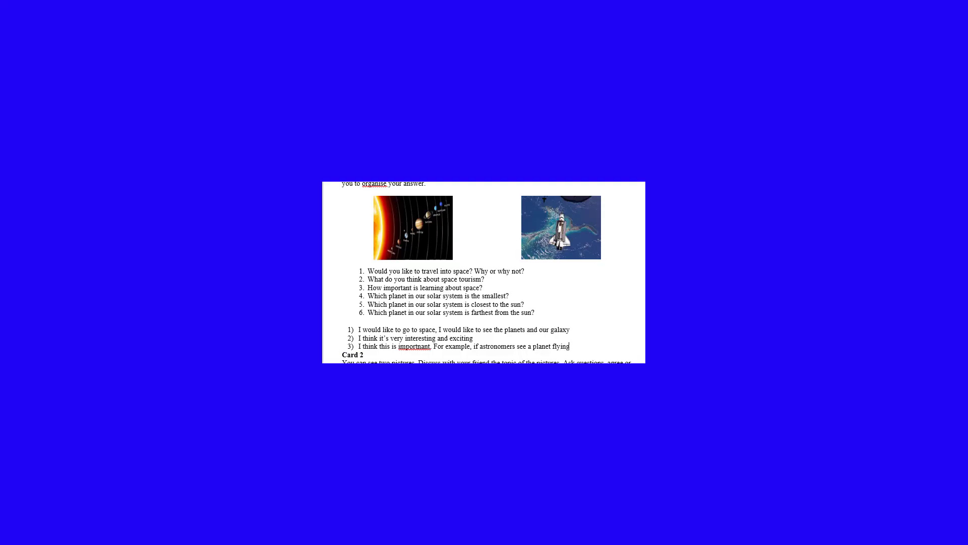
{"action": "type", "text": " in advance, they will preduc"}
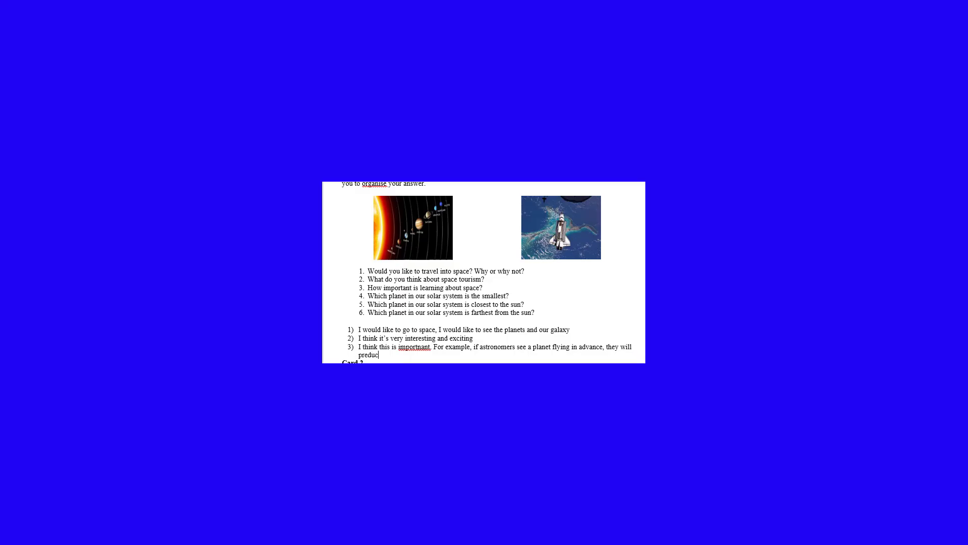
{"action": "type", "text": "t"}
{"action": "key", "text": "BackSpace"}
{"action": "key", "text": "BackSpace"}
{"action": "type", "text": "ict"}
{"action": "right_click", "coordinate": [423, 346]}
{"action": "left_click", "coordinate": [454, 356]}
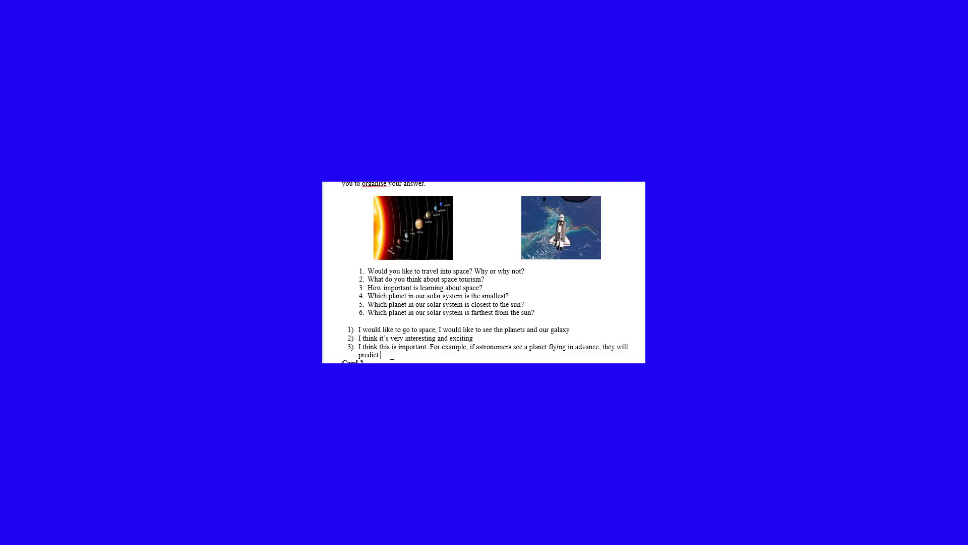
{"action": "type", "text": "what to do next."}
Step: Add answer 4: 'Not. The smallest planet is Mercury.'
{"action": "key", "text": "Return"}
{"action": "scroll", "coordinate": [392, 355], "scroll_direction": "down", "scroll_amount": 2}
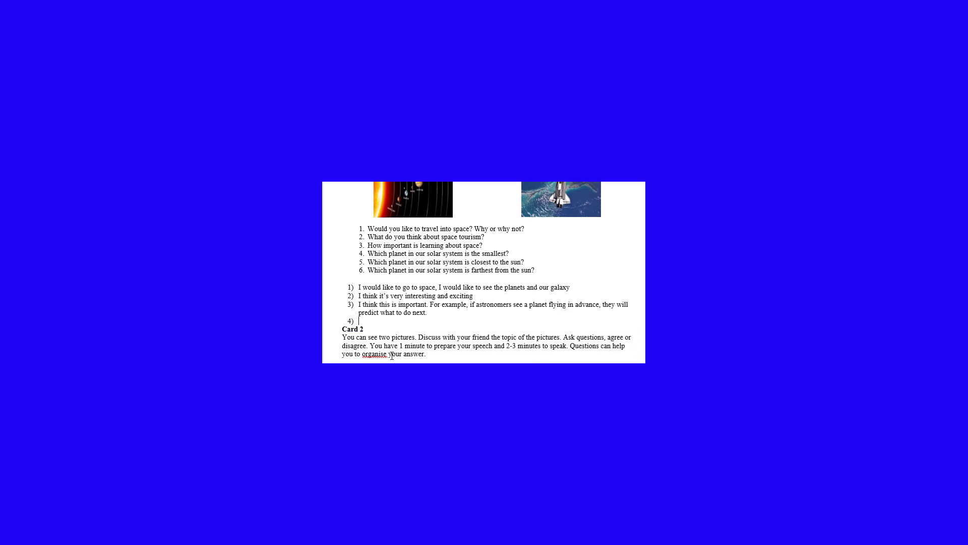
{"action": "type", "text": "Not. The smallest planet is Mercury."}
Step: Add answers 5 'the closest planet to the sun is Mercury' and 6 'the farthest … is Neptune'
{"action": "key", "text": "Return"}
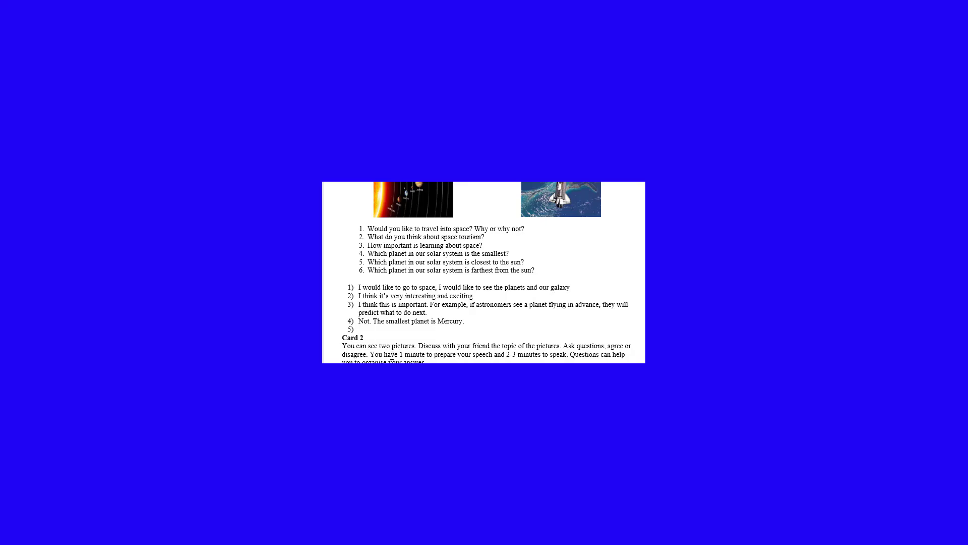
{"action": "type", "text": "no"}
{"action": "type", "text": "t."}
{"action": "type", "text": " the clo"}
{"action": "type", "text": "se"}
{"action": "type", "text": "st planet"}
{"action": "type", "text": " to the"}
{"action": "type", "text": " sun"}
{"action": "key", "text": "BackSpace"}
{"action": "type", "text": "n is Mercury"}
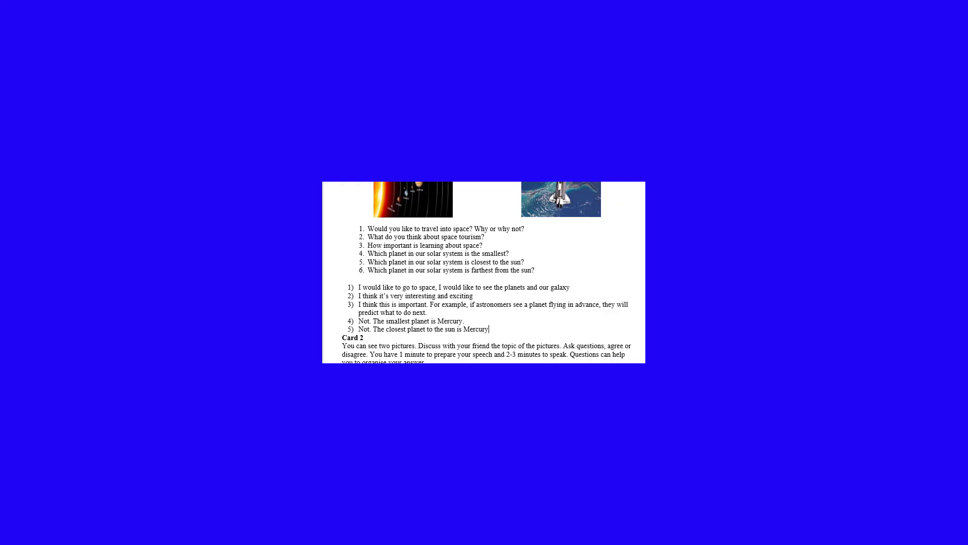
{"action": "type", "text": "."}
{"action": "key", "text": "Return"}
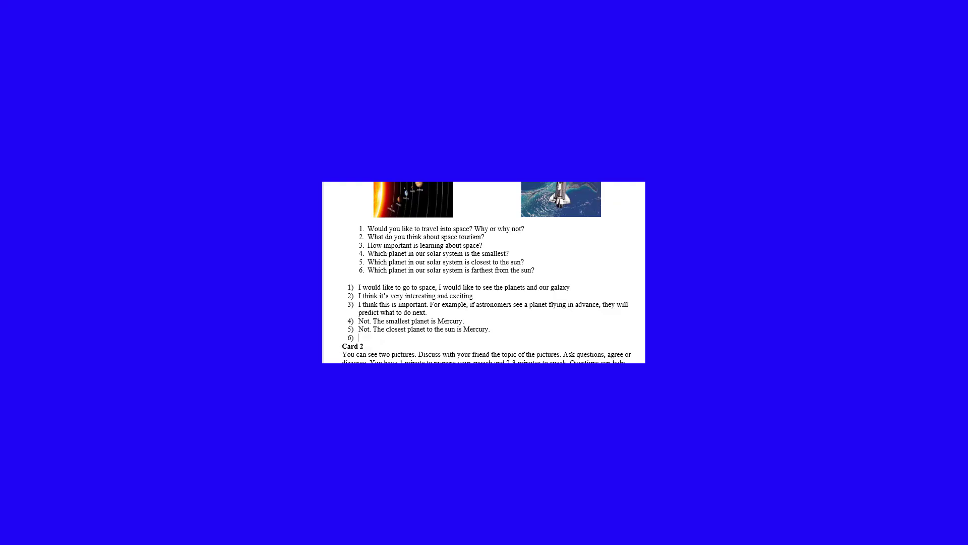
{"action": "type", "text": "Not. The farthest planet from the sun is N"}
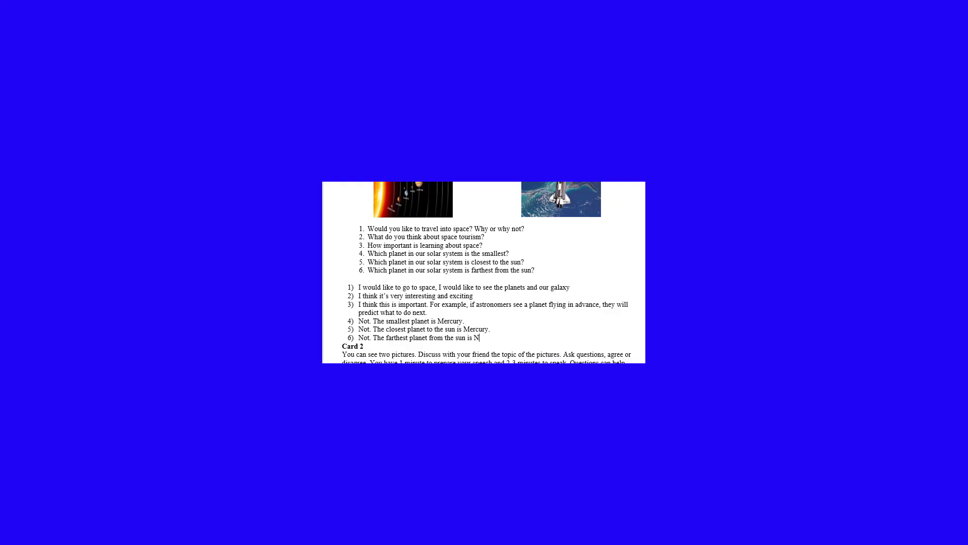
{"action": "type", "text": "eptune."}
Step: Scroll past the six Card 1 answers until Card 2's pictures and six questions are visible
{"action": "scroll", "coordinate": [380, 324], "scroll_direction": "down", "scroll_amount": 3}
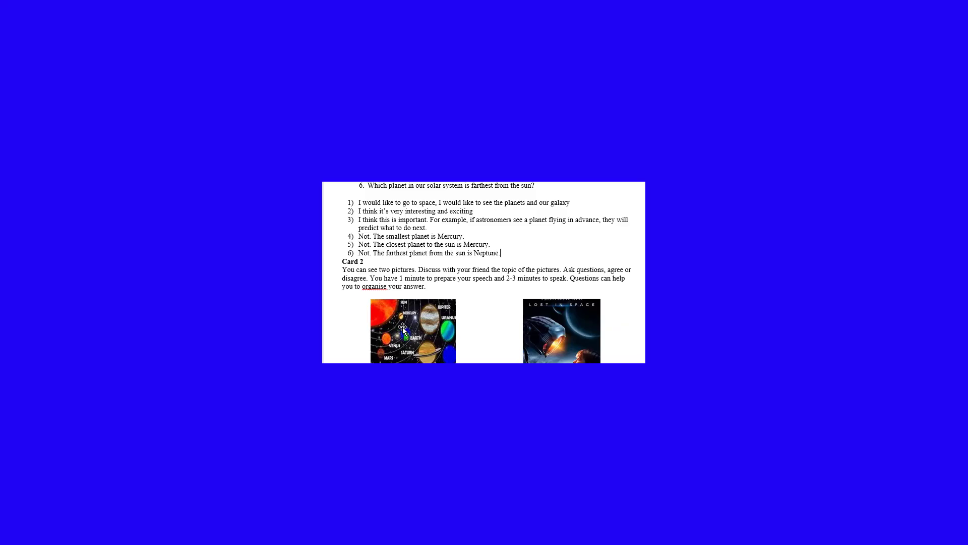
{"action": "scroll", "coordinate": [412, 272], "scroll_direction": "down", "scroll_amount": 3}
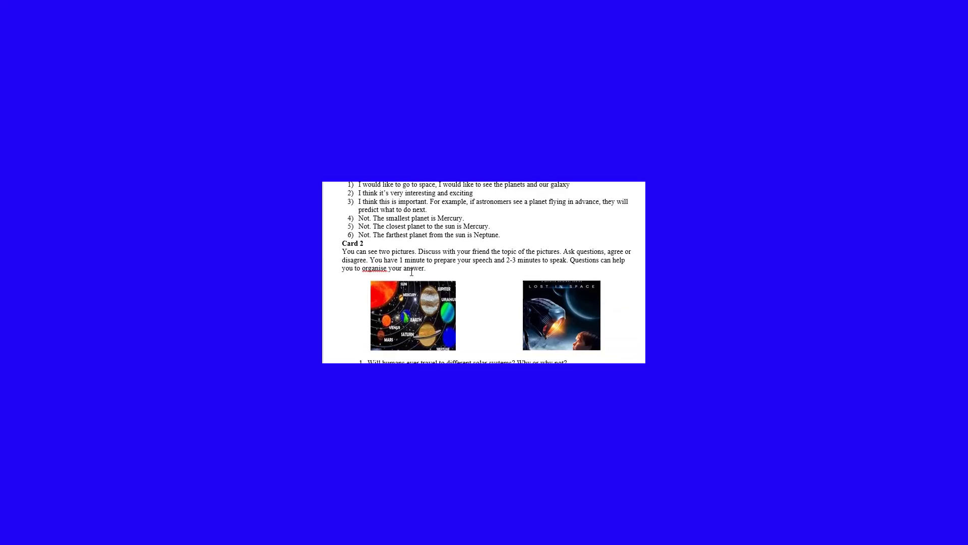
{"action": "scroll", "coordinate": [423, 296], "scroll_direction": "down", "scroll_amount": 2}
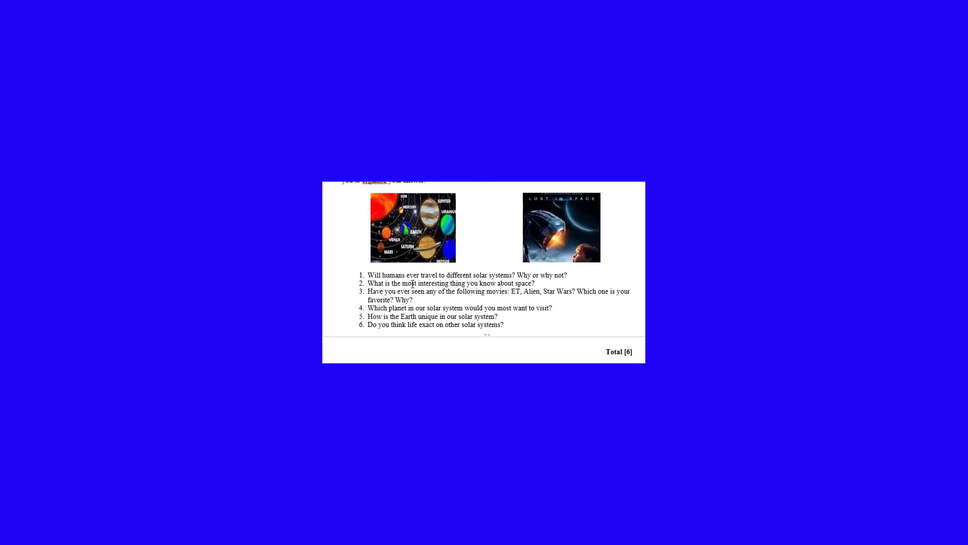
{"action": "left_click_drag", "start_coordinate": [407, 275], "coordinate": [434, 309]}
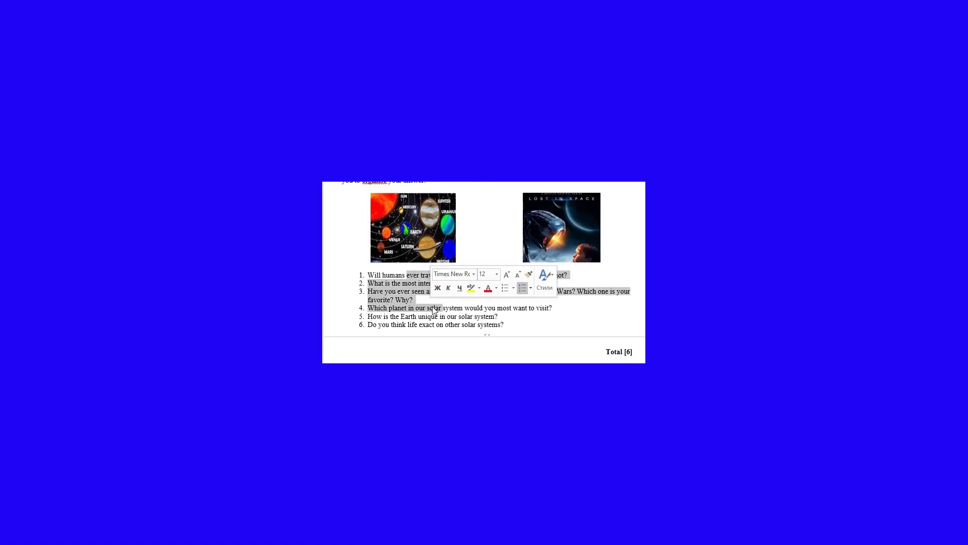